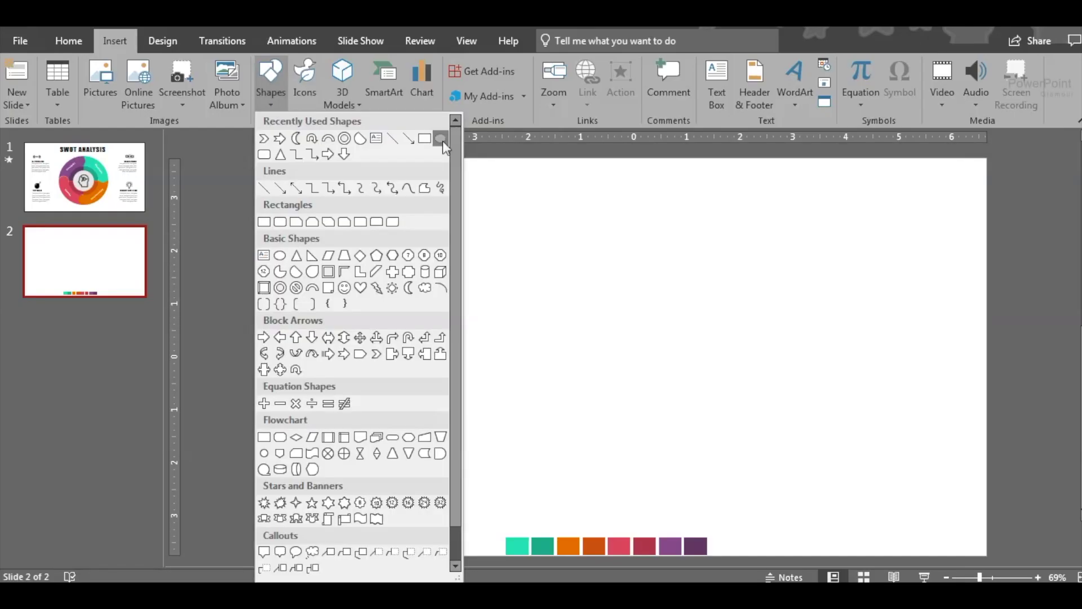
Draw a circle about 3.61 inches in diameter and move it near the middle of the slide
left_click(443, 146)
left_click_drag(523, 282, 715, 471)
left_click_drag(640, 425, 602, 381)
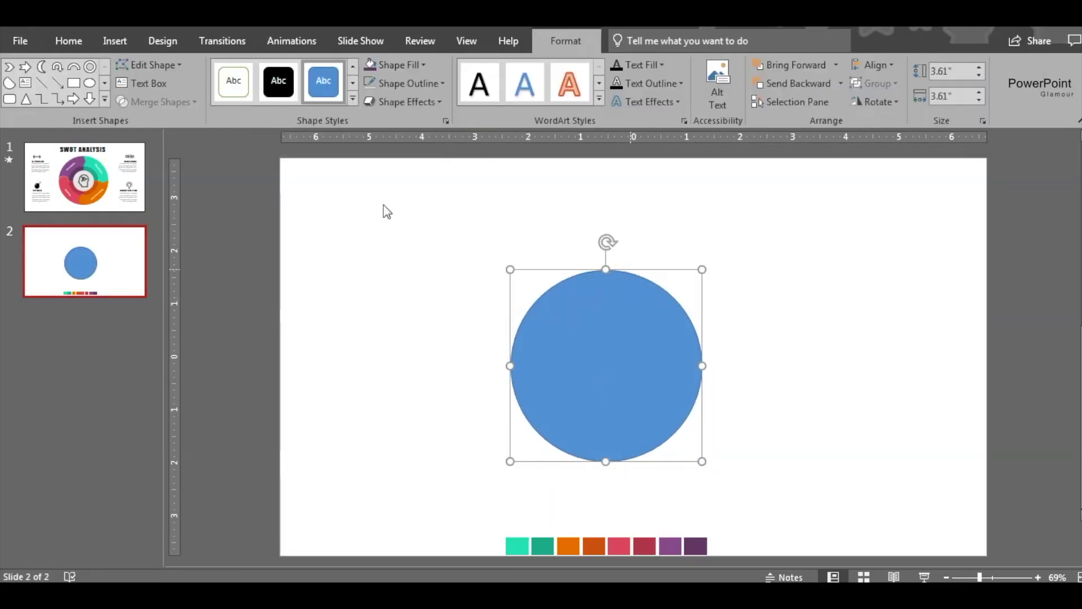
left_click(383, 205)
Draw a tall rectangle and move it to cover exactly the right half of the circle
left_click(271, 96)
left_click(423, 138)
left_click_drag(619, 242, 755, 518)
left_click_drag(666, 421, 652, 419)
Subtract the tall rectangle from the circle to leave only the left half circle
left_click(558, 385)
left_click(719, 378, "ctrl")
key("Escape")
left_click(552, 380)
left_click(725, 403, "ctrl")
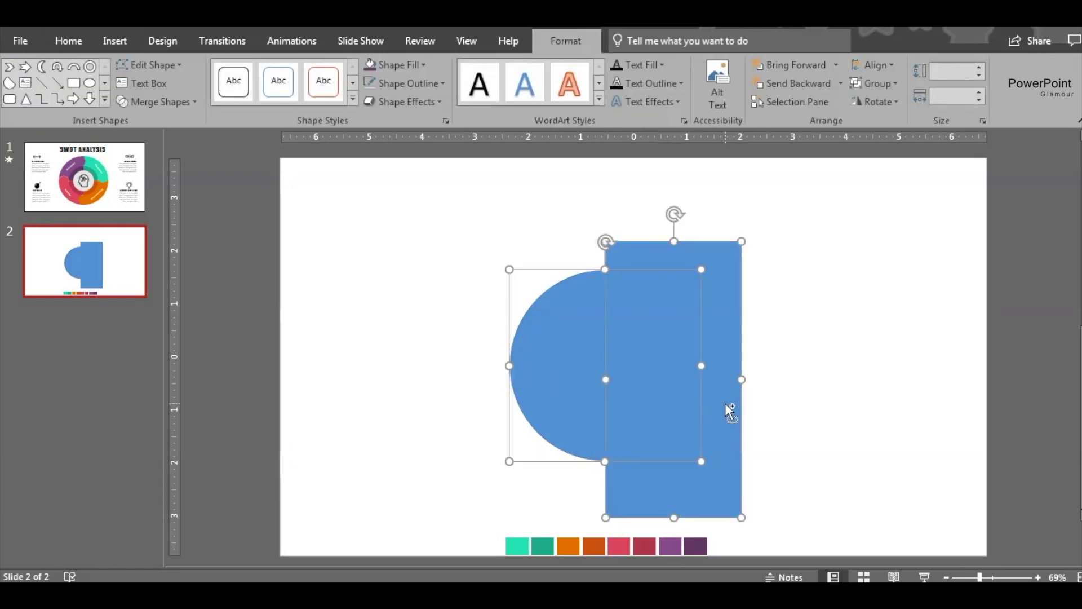
left_click(160, 102)
left_click(153, 199)
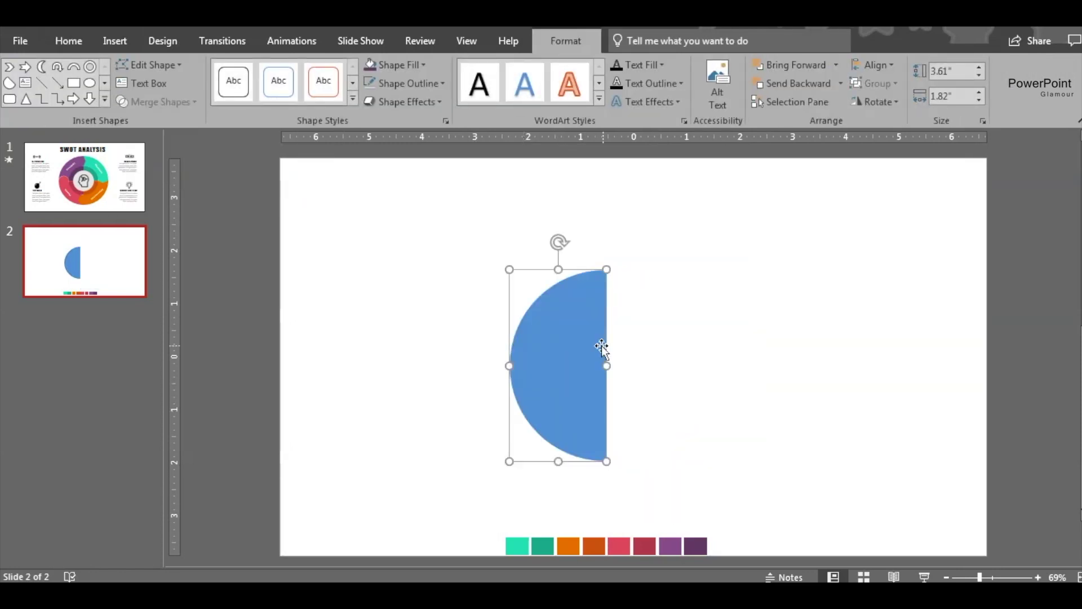
left_click(739, 371)
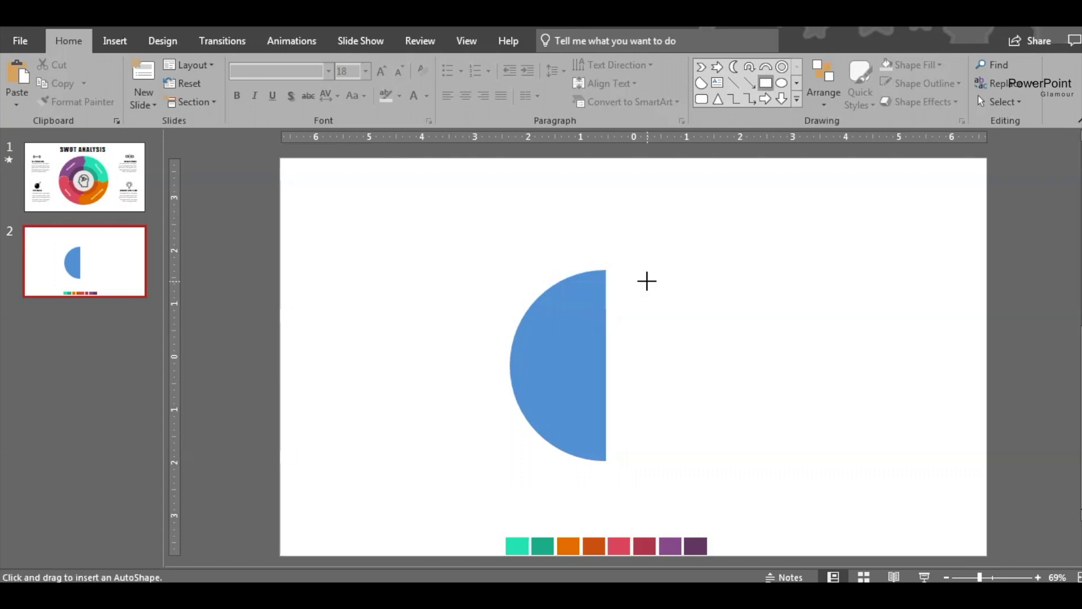
Draw a wide rectangle and place its top edge at mid-height of the half circle, covering the lower half
left_click_drag(647, 280, 835, 454)
mouse_move(743, 294)
left_mouse_down()
mouse_move(743, 370)
mouse_move(738, 346)
mouse_move(548, 391)
mouse_move(544, 358)
left_mouse_up()
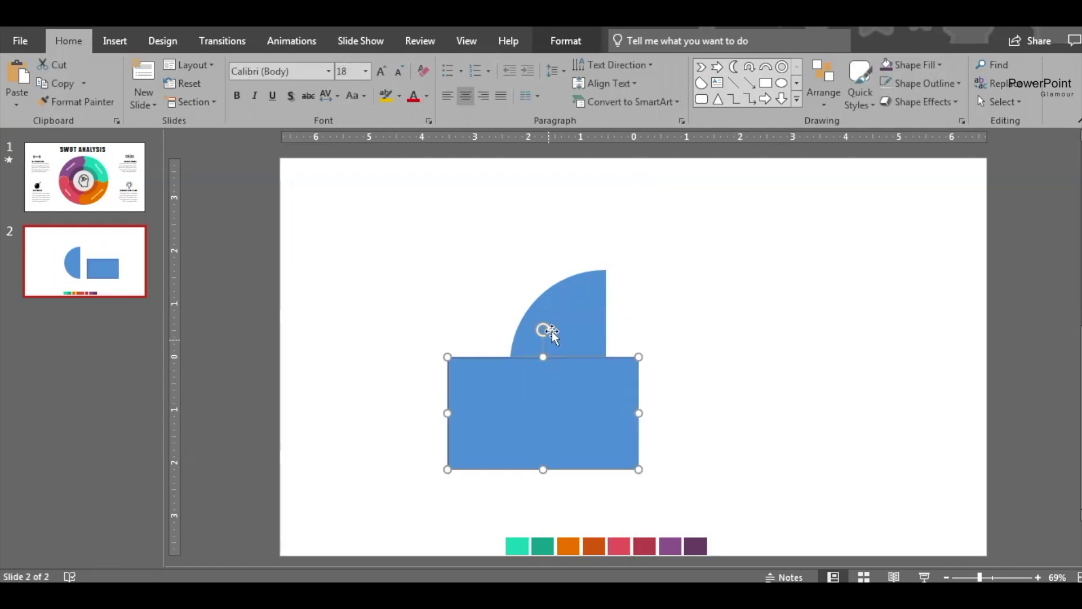
left_click(551, 330, "shift")
left_click(636, 333)
left_click(586, 360)
left_click(586, 336)
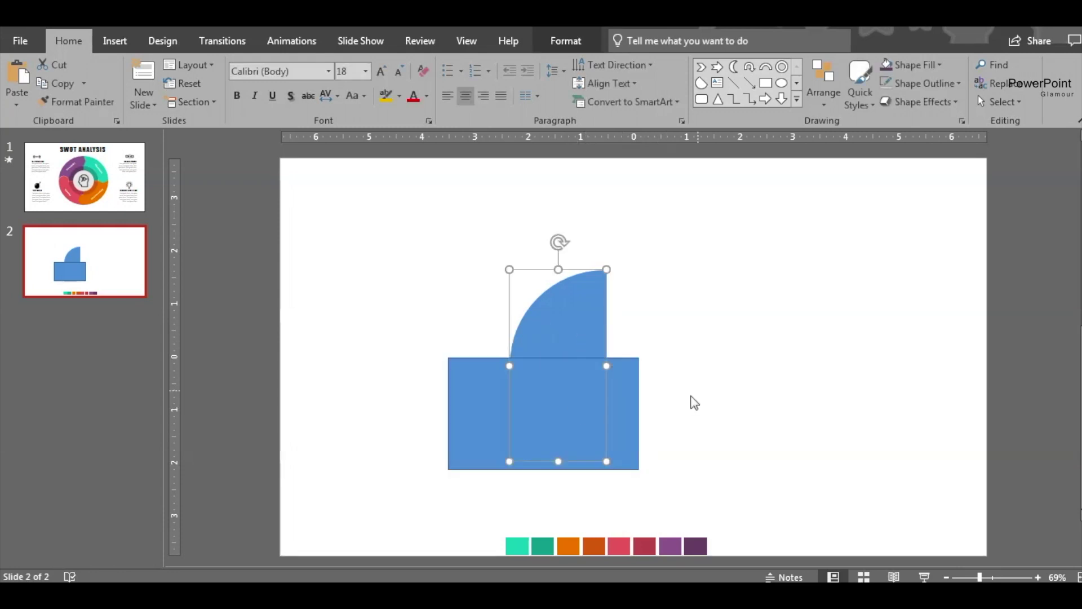
left_click(621, 408)
key("Down")
key("Down")
left_click(589, 342)
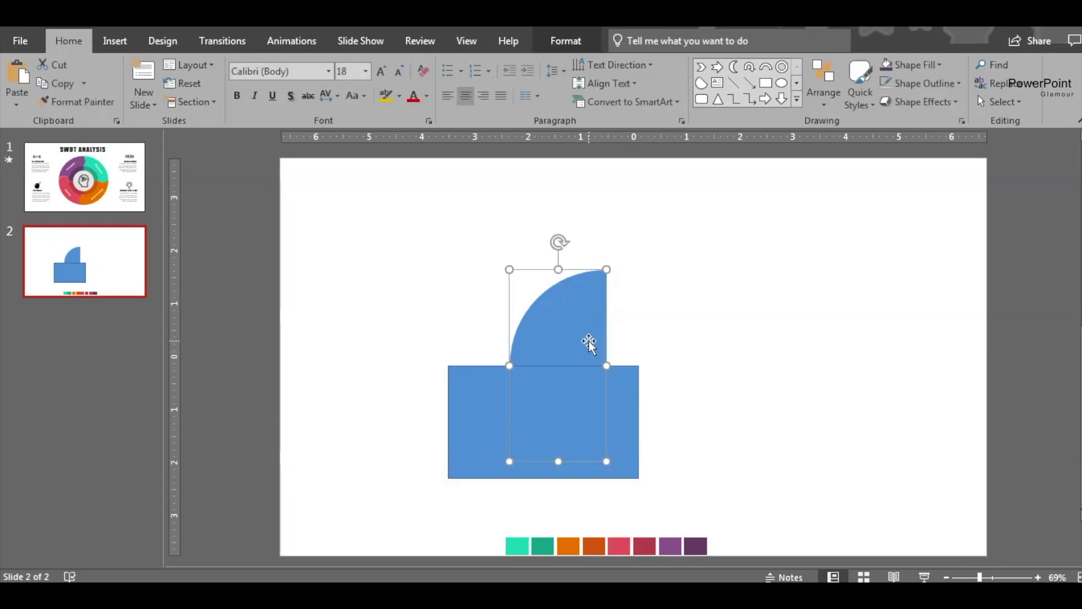
Remove the outline from the wide rectangle
left_click(616, 412)
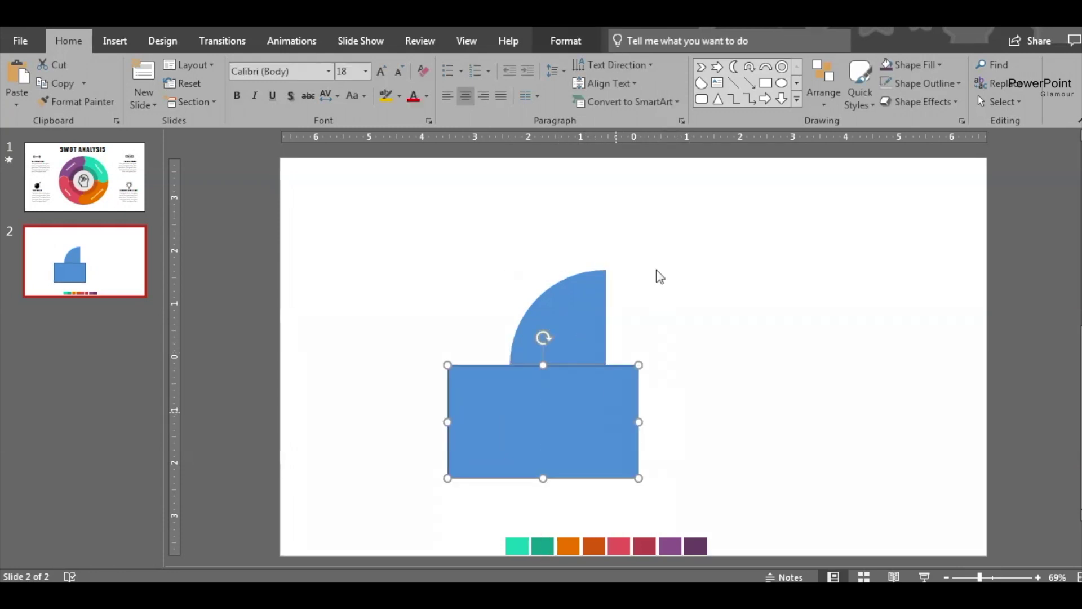
left_click(883, 86)
left_click(779, 342)
Subtract the wide rectangle from the half circle, and move the resulting quarter circle slightly toward the slide's centre
left_click(569, 343)
left_click(529, 421, "shift")
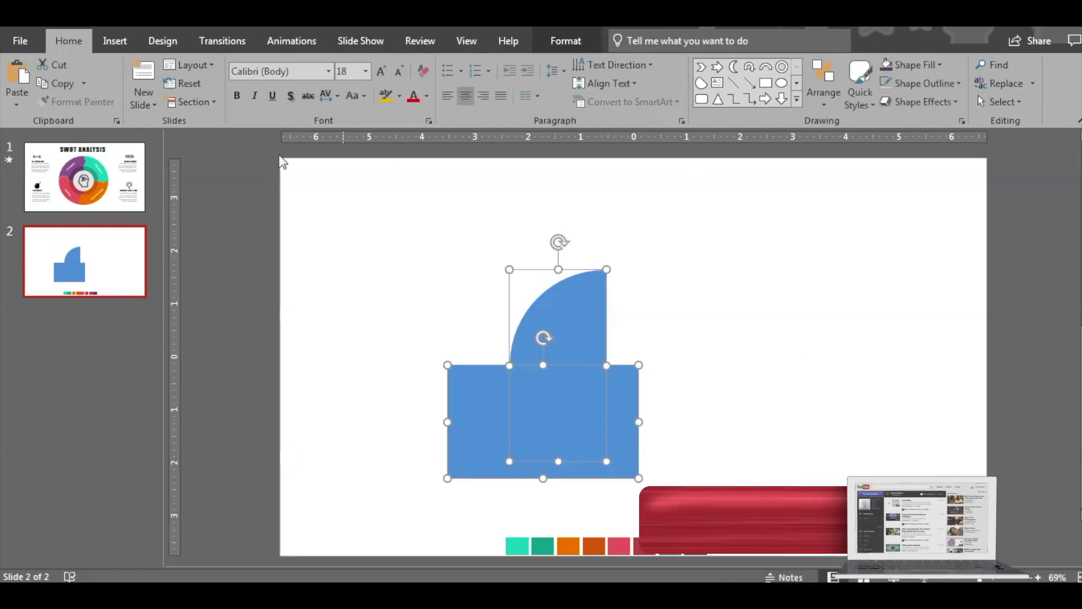
left_click(566, 41)
left_click(191, 102)
left_click(160, 195)
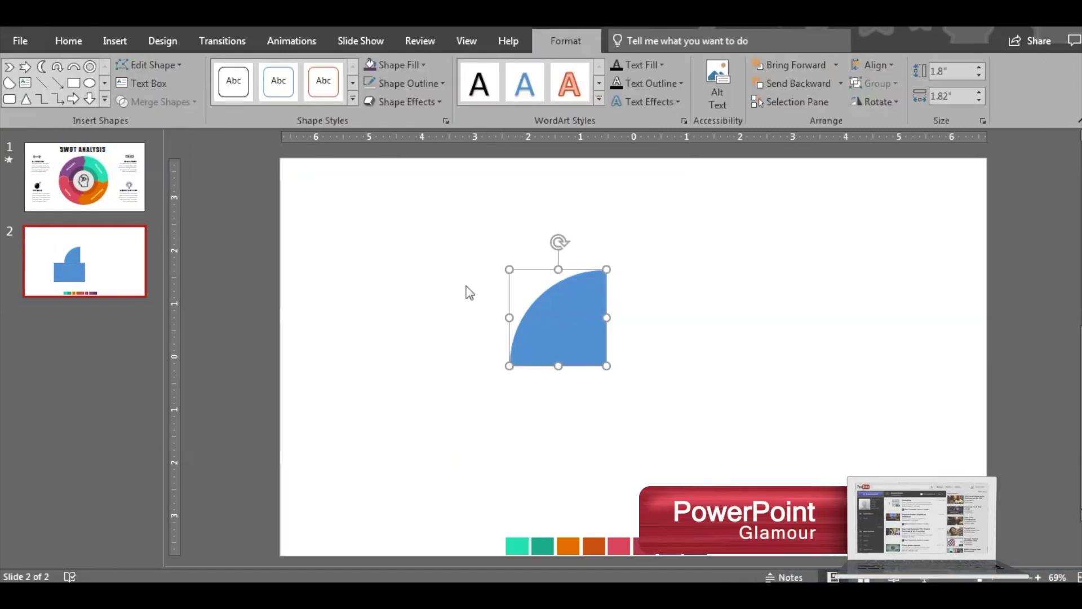
left_click(647, 322)
left_click_drag(605, 347, 643, 356)
left_click(718, 350)
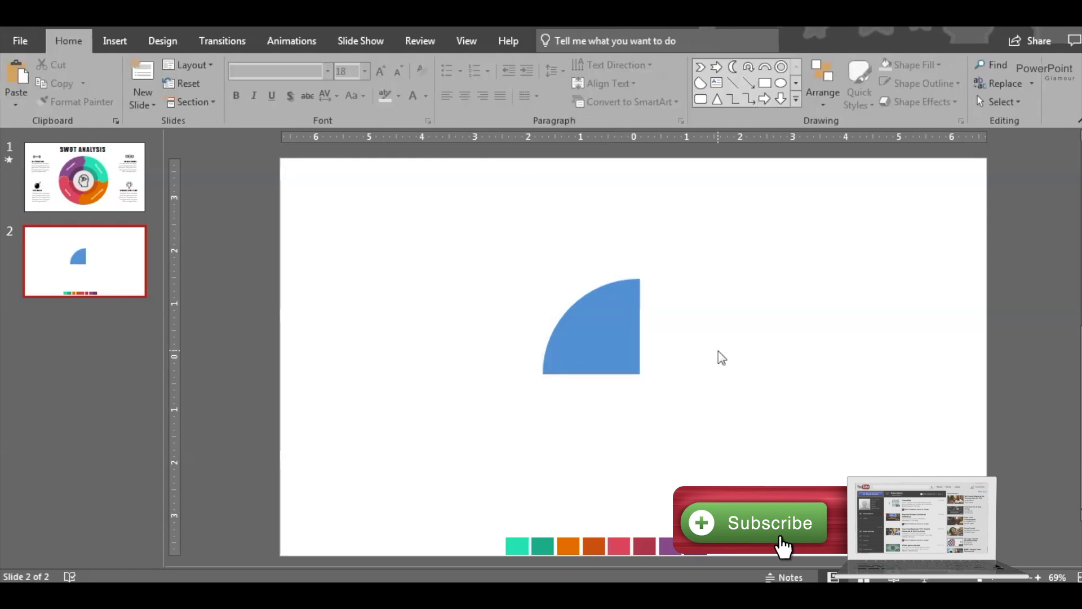
Draw a rectangle, tilt it clockwise, and place it over the top-right corner of the quarter circle
left_click(764, 83)
mouse_move(695, 212)
left_mouse_down()
mouse_move(795, 302)
mouse_move(842, 306)
mouse_move(843, 291)
left_mouse_up()
left_click_drag(769, 181, 799, 191)
left_click_drag(792, 242, 701, 252)
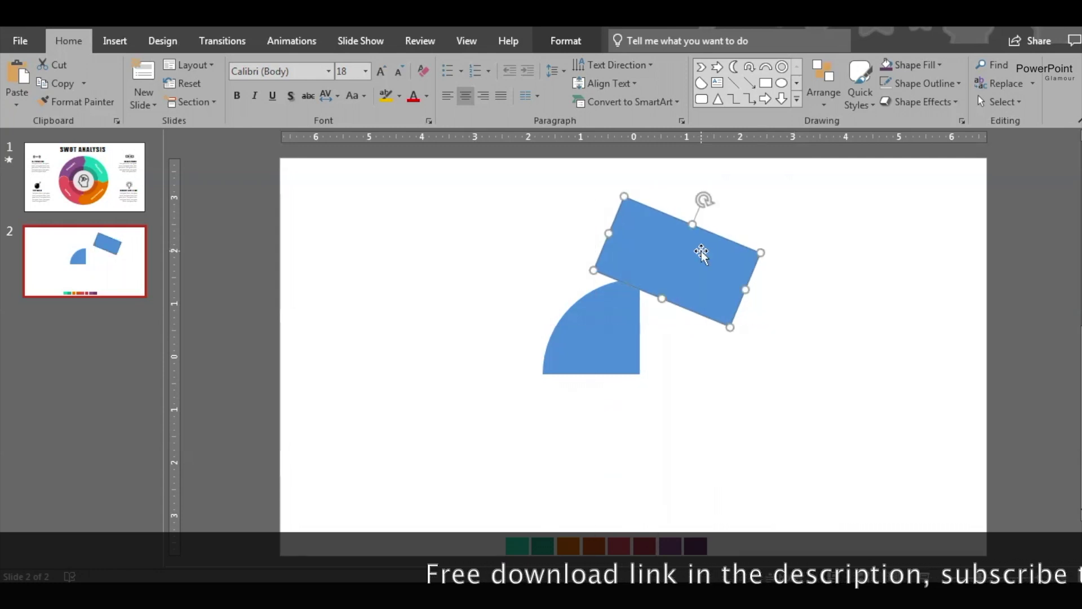
Subtract the clockwise-tilted rectangle from the quarter circle to cut its top-right corner at an angle
left_click(618, 340)
left_click(682, 283, "shift")
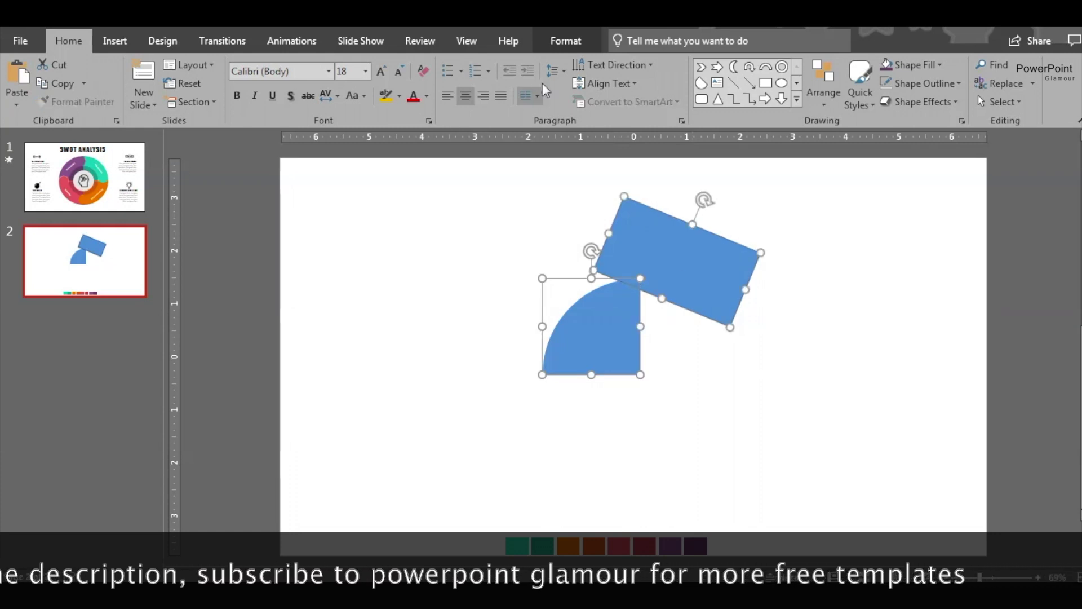
left_click(565, 41)
left_click(191, 102)
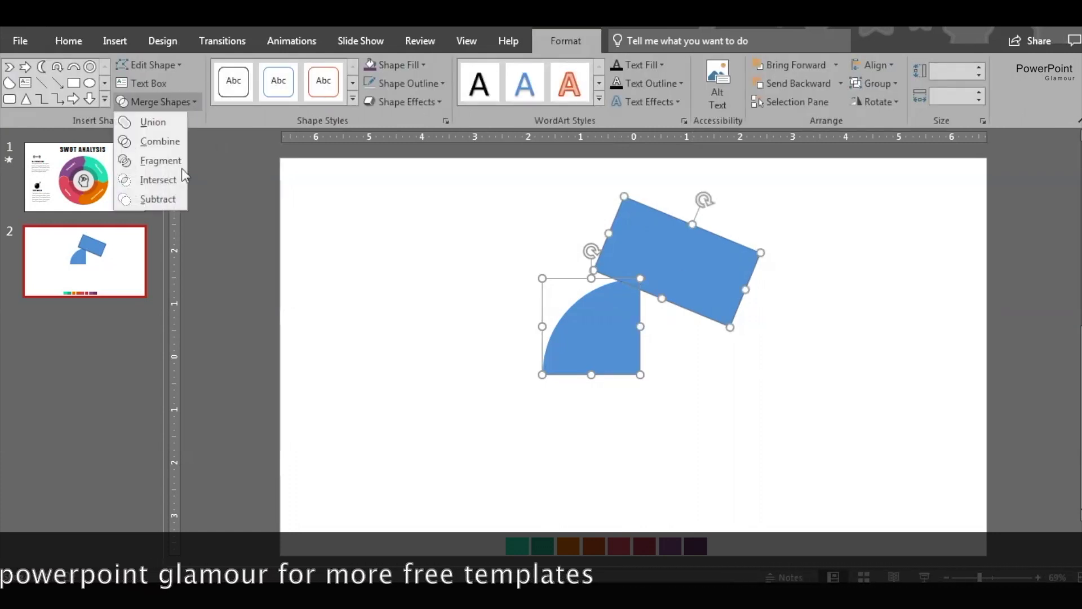
left_click(174, 199)
left_click(303, 248)
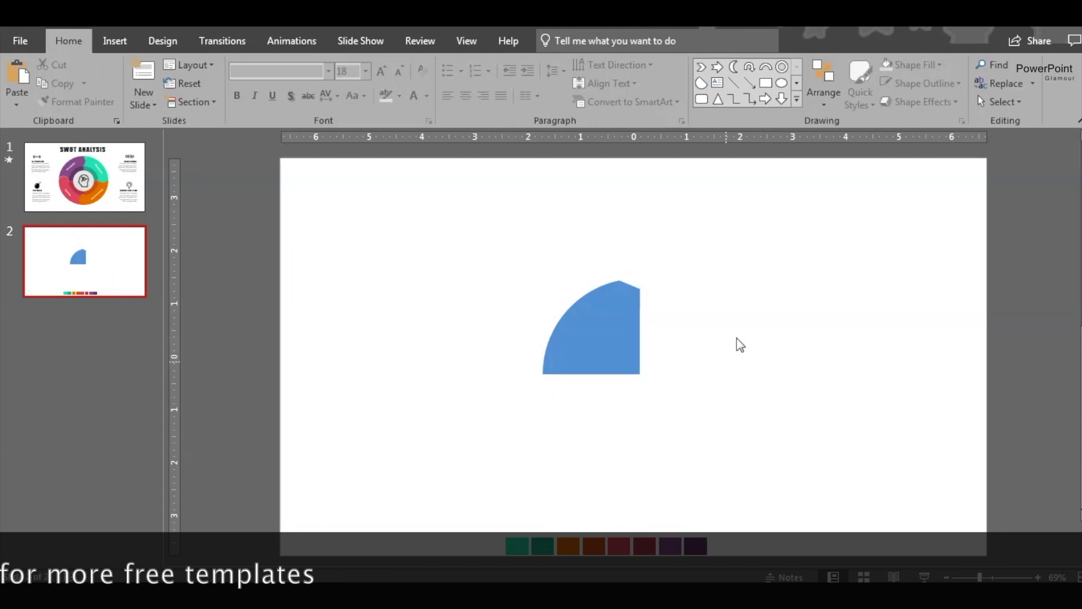
Draw another rectangle, tilt it slightly counterclockwise, and place it over the quarter circle's lower-left corner
left_click(765, 83)
mouse_move(730, 245)
left_mouse_down()
mouse_move(785, 323)
mouse_move(853, 351)
left_mouse_up()
left_click_drag(780, 316, 475, 370)
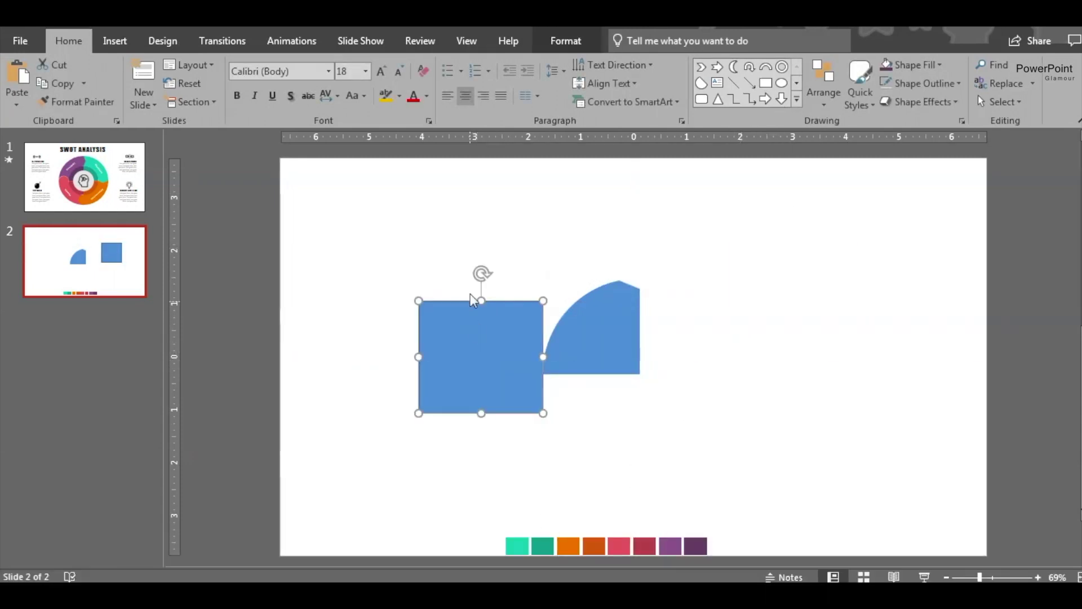
left_click_drag(481, 274, 470, 283)
left_click_drag(471, 364, 479, 364)
Subtract the counterclockwise-tilted rectangle from the quarter piece to cut its lower-left corner at an angle
left_click(591, 332)
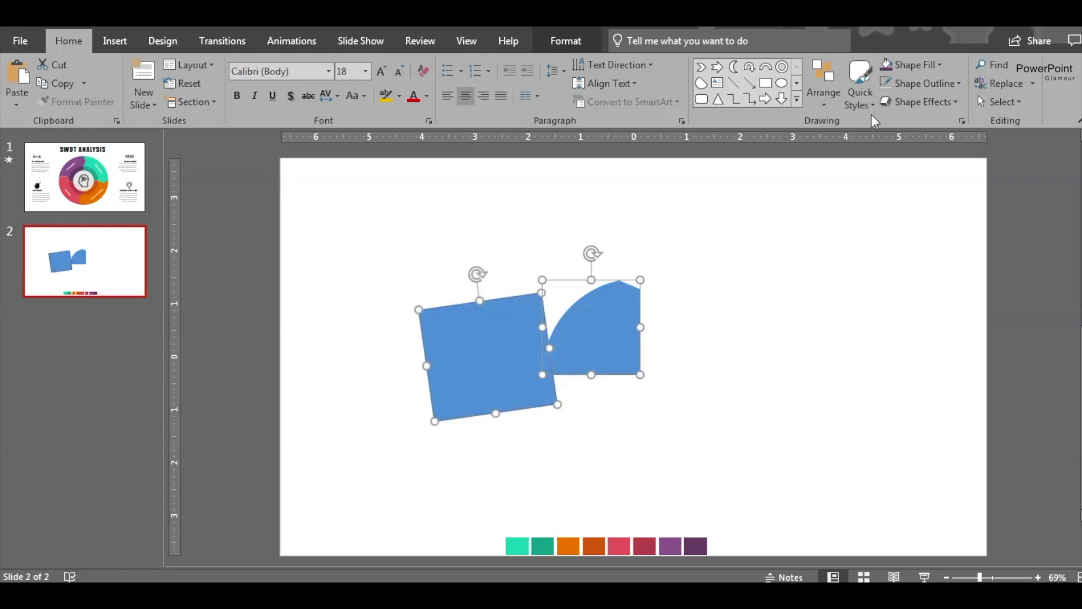
left_click(563, 49)
left_click(201, 105)
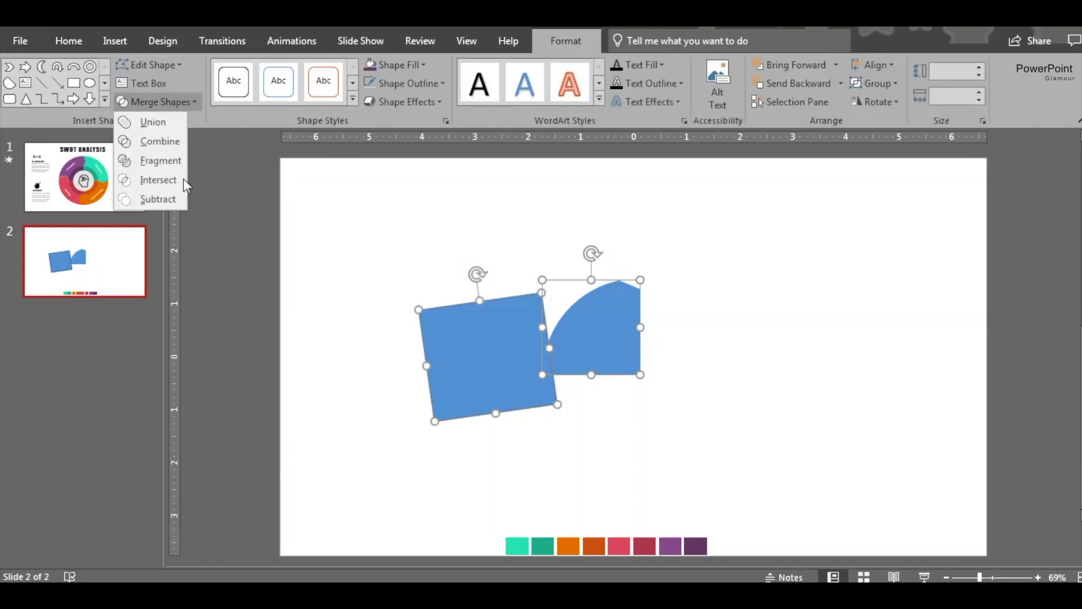
left_click(163, 198)
left_click(330, 302)
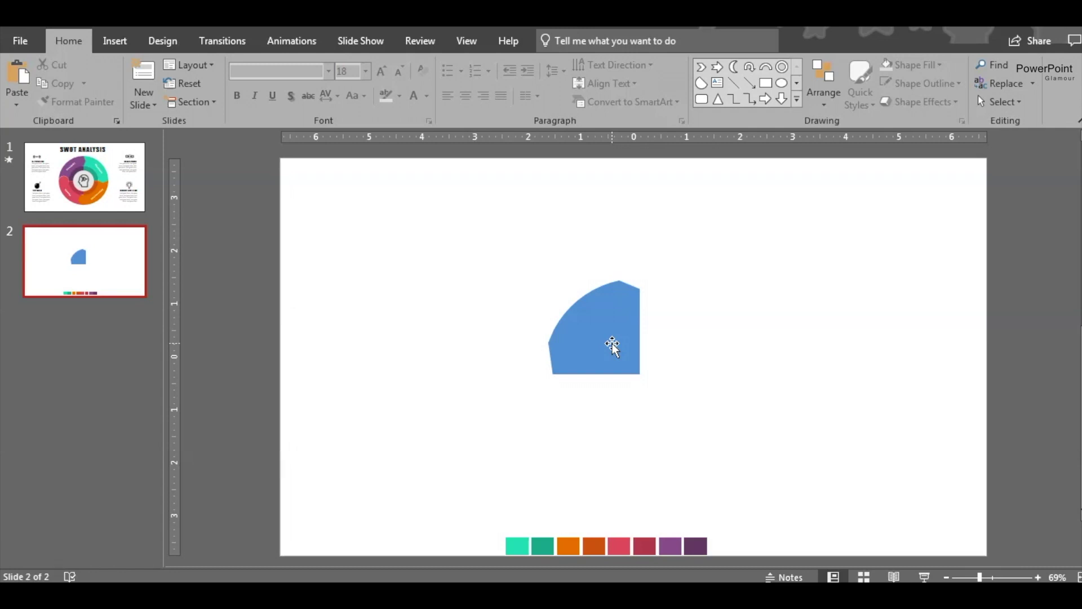
Duplicate the trimmed quarter piece, turn the copy right by 90°, and fit it against the original's straight right edge
left_click(612, 344)
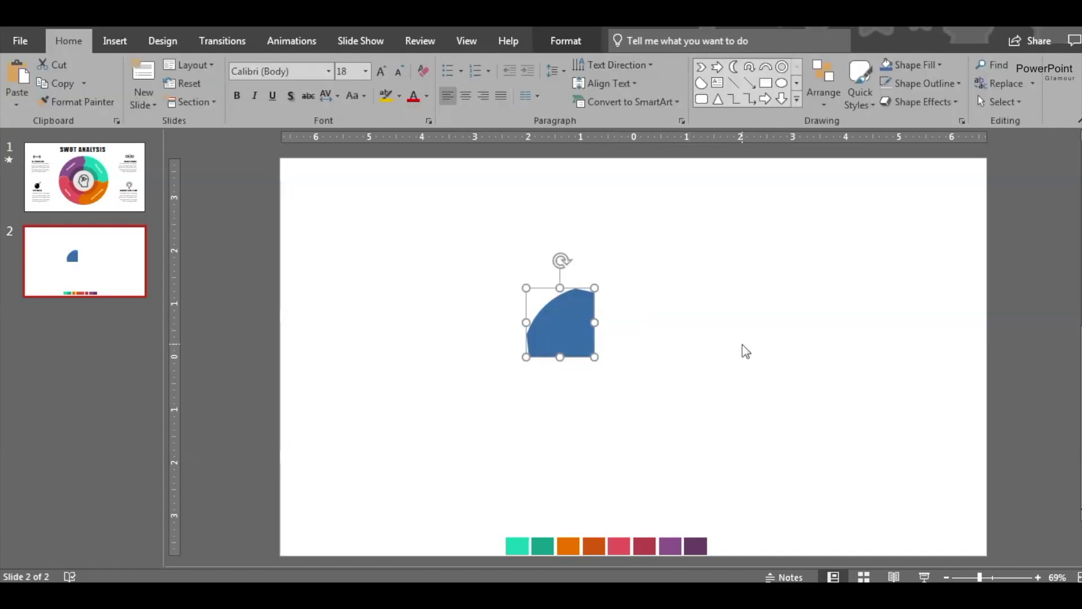
left_click_drag(580, 345, 636, 327)
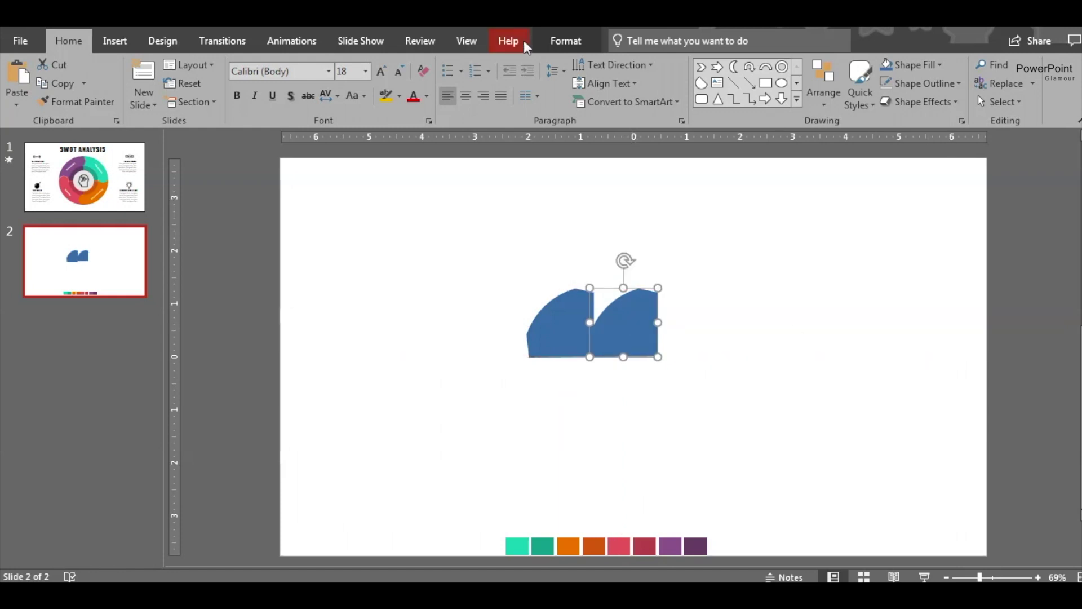
left_click(563, 40)
left_click(902, 105)
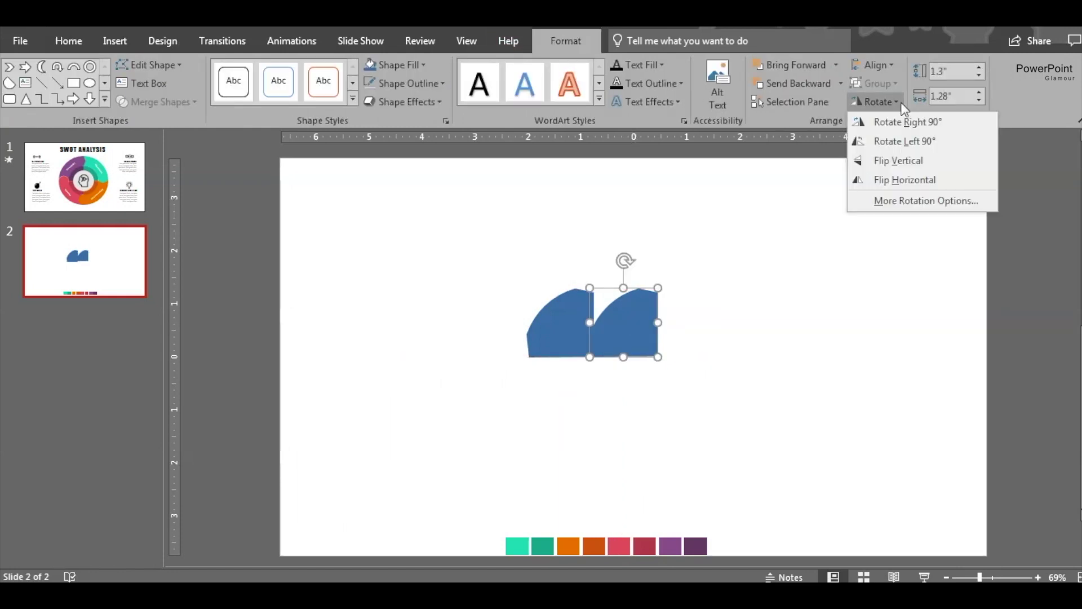
left_click(904, 179)
left_click_drag(614, 321, 617, 328)
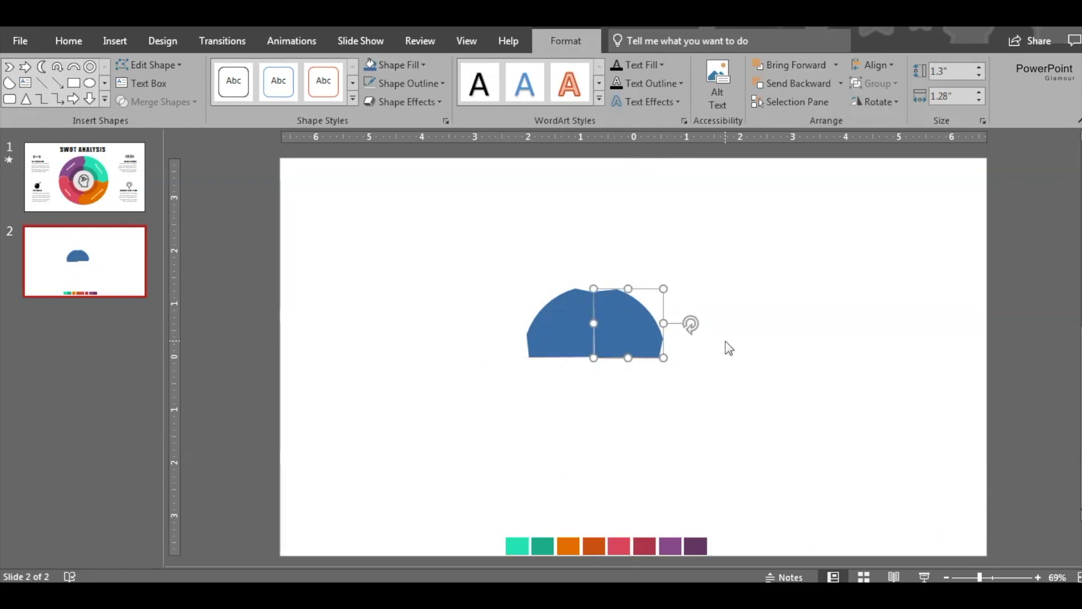
left_click(726, 344)
left_click(622, 338)
left_click(988, 576)
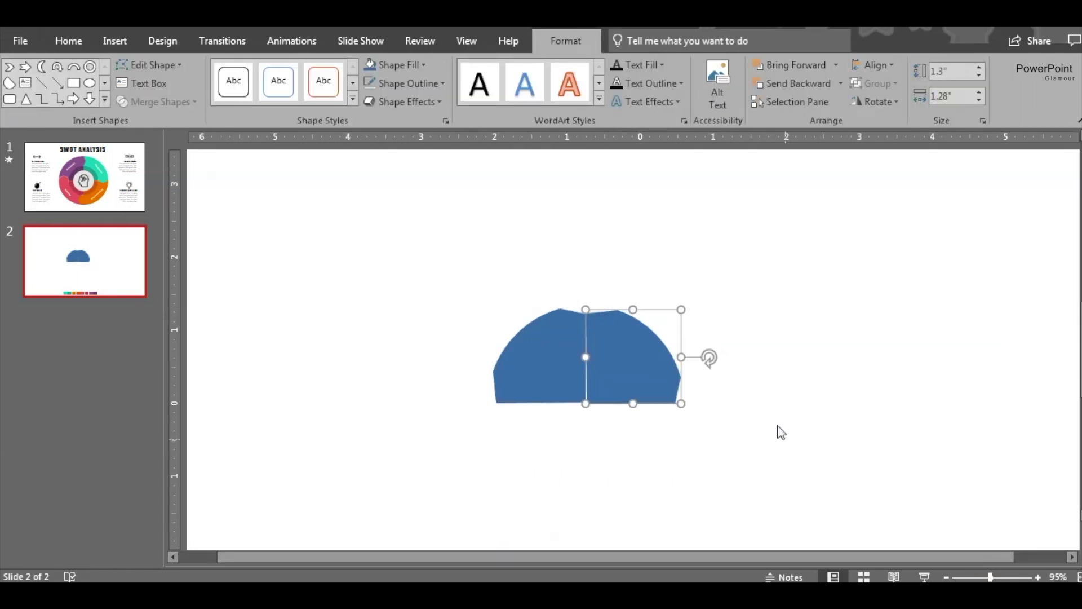
left_click(724, 434)
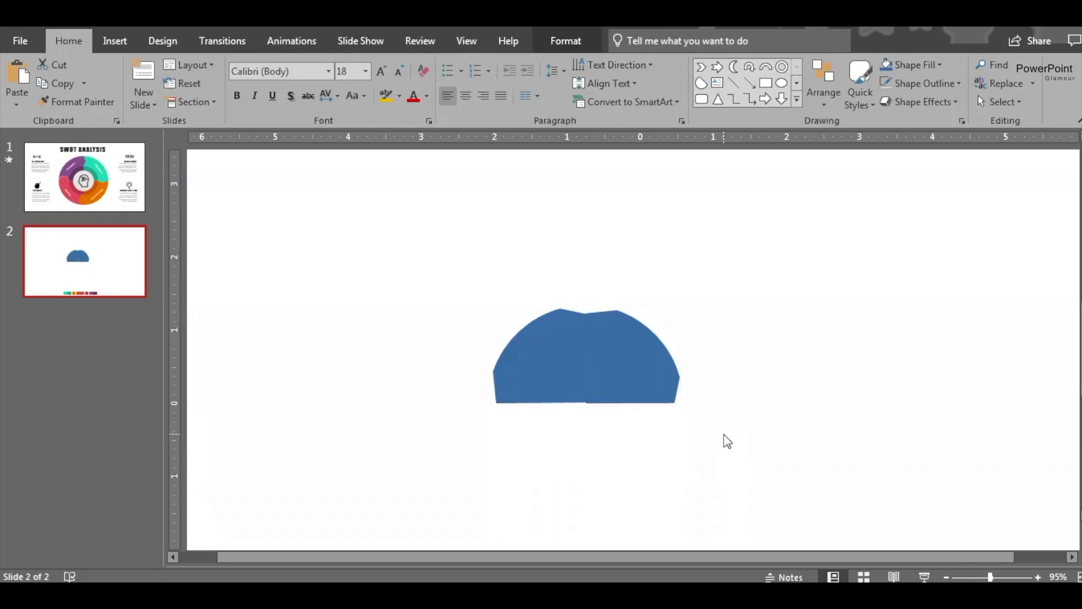
Duplicate both upper quarter pieces, invert the copies, and fit them underneath to complete the four-piece circle
left_click(569, 370)
left_click(621, 367, "shift")
left_click_drag(620, 367, 640, 460)
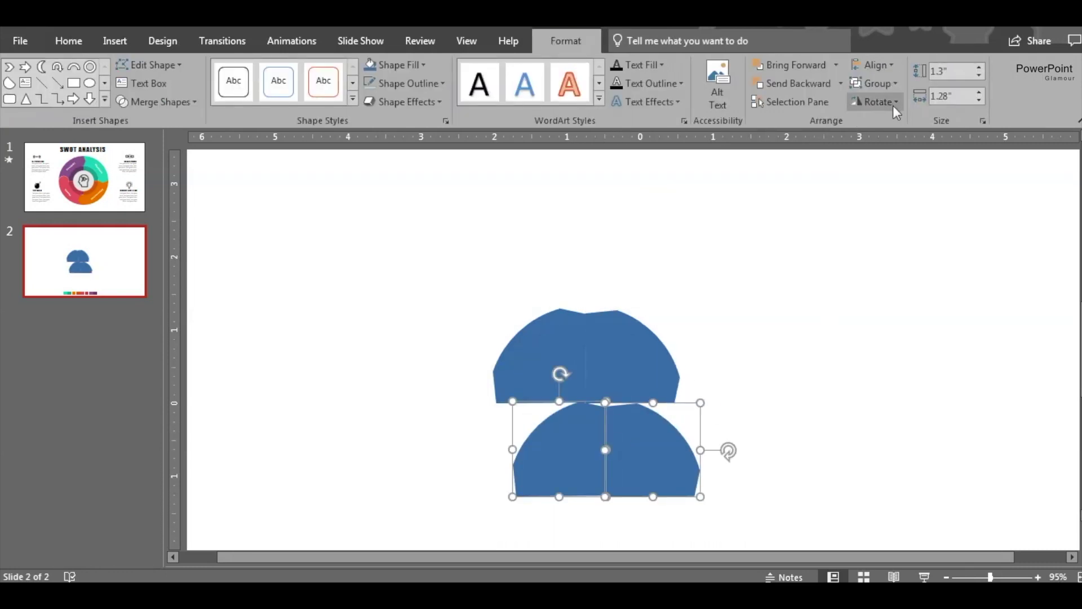
left_click(895, 104)
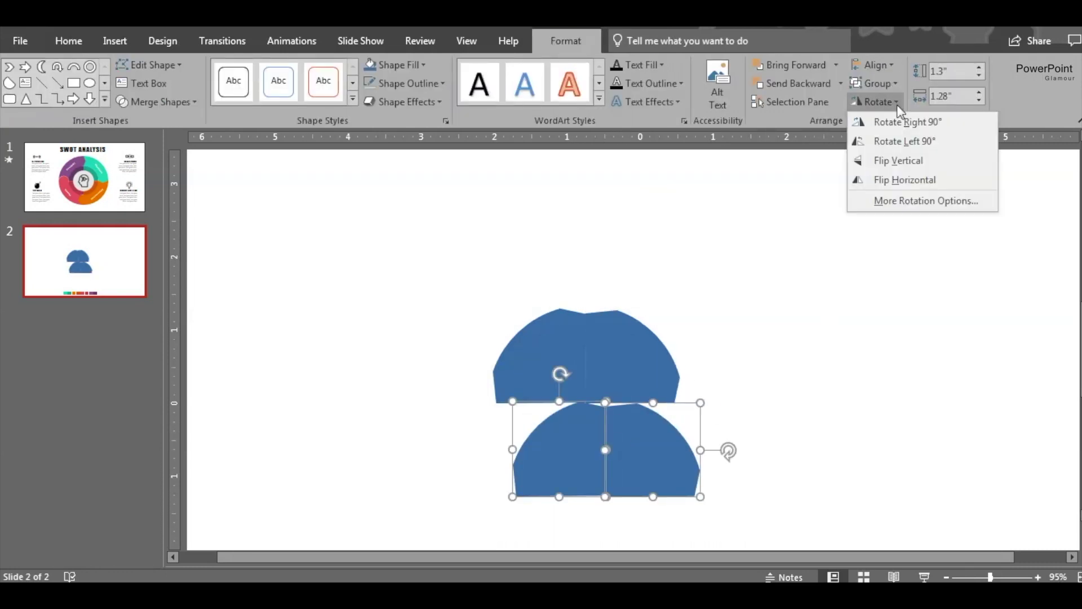
left_click(904, 161)
left_click_drag(652, 437, 635, 434)
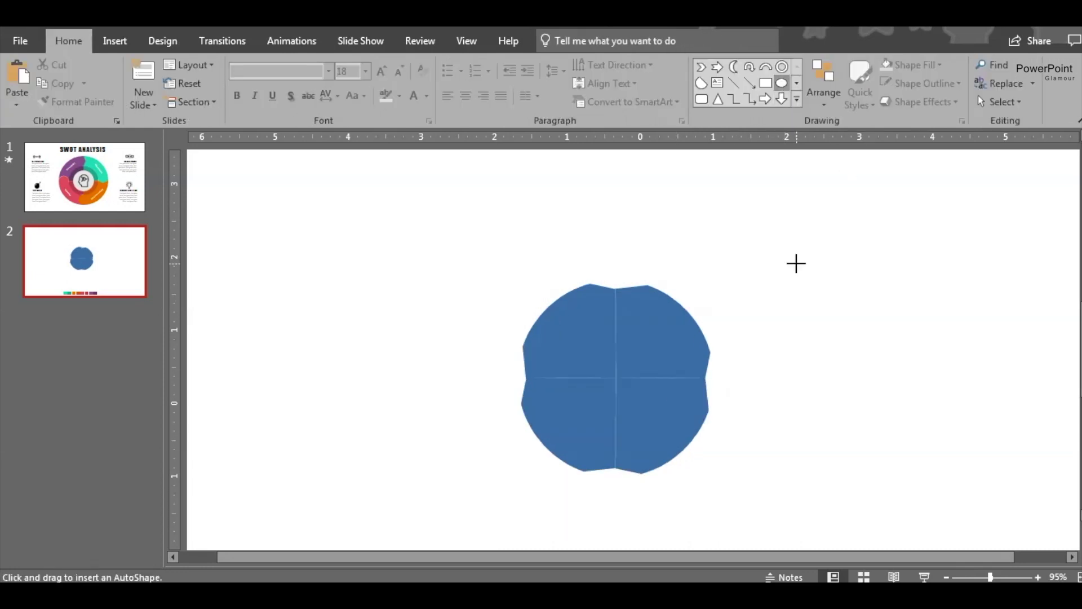
Draw a smaller circle, resize it, and centre it over the four quarter pieces
left_click_drag(796, 263, 890, 360)
mouse_move(823, 299)
left_mouse_down()
mouse_move(660, 375)
mouse_move(623, 374)
left_mouse_up()
left_click_drag(664, 430, 688, 449)
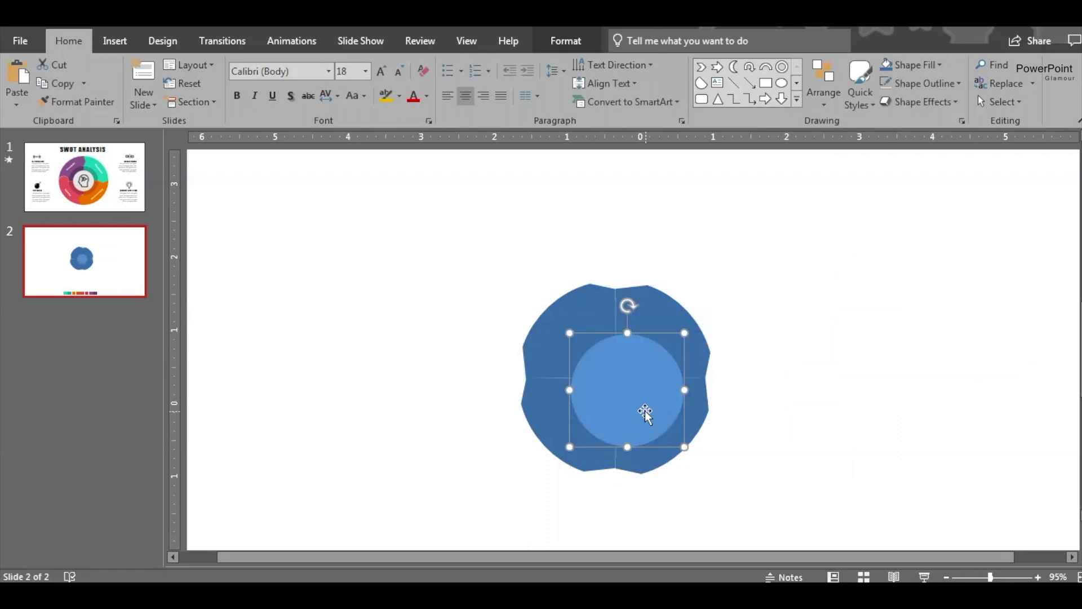
left_click_drag(644, 412, 634, 398)
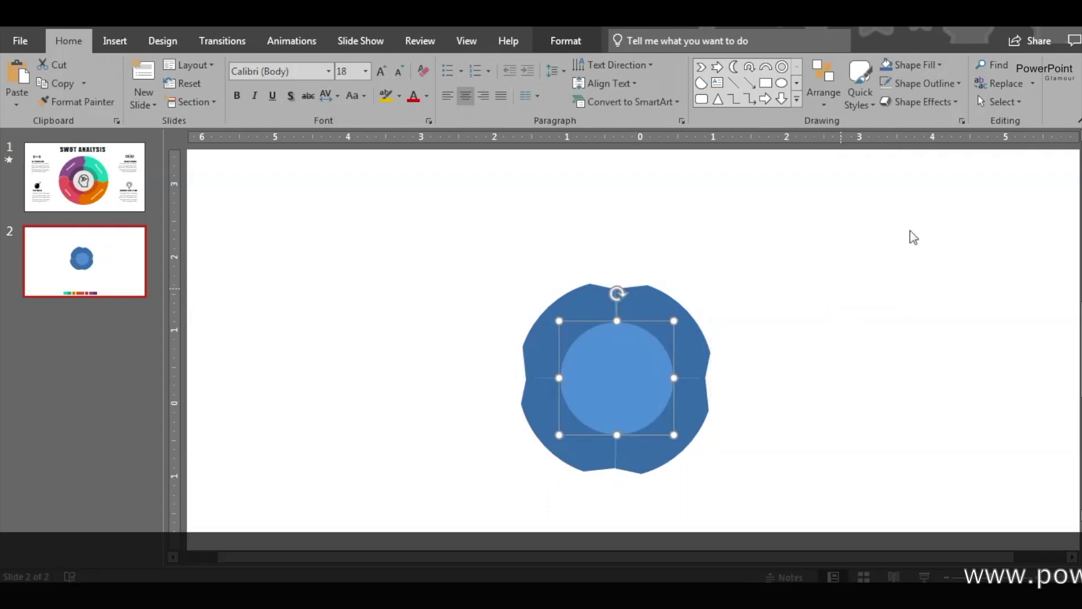
Fill the centre circle white and enlarge it slightly, keeping it centred on the four pieces
left_click(940, 65)
left_click(886, 102)
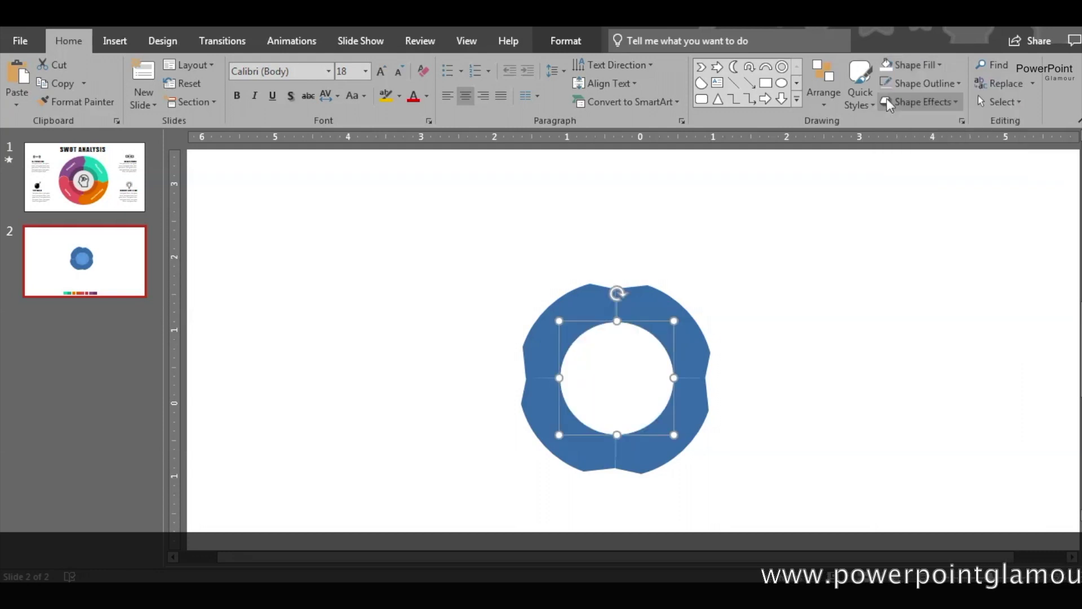
left_click(786, 390)
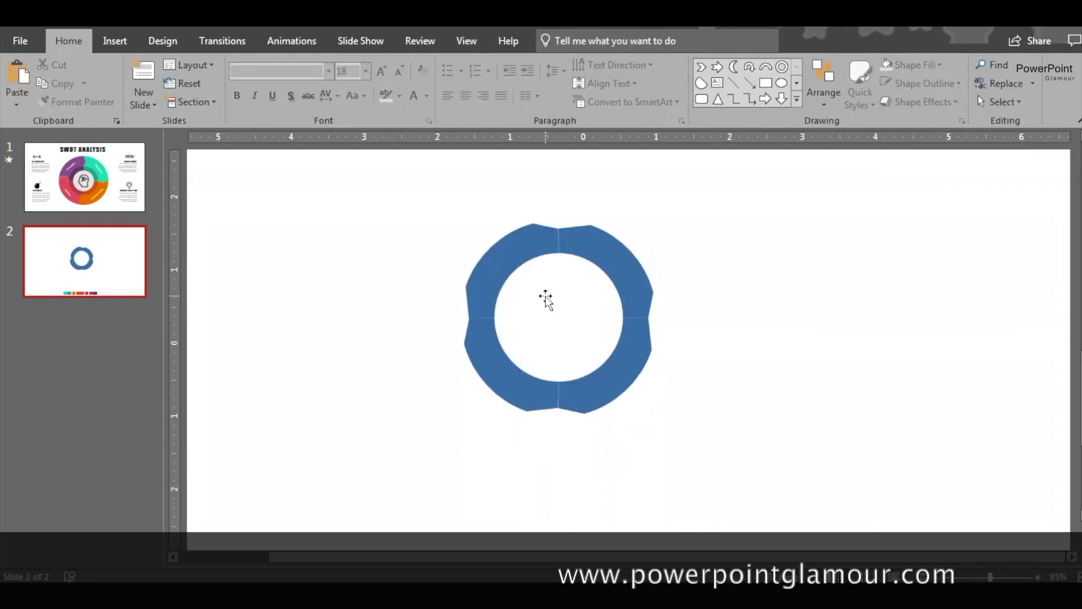
Group the white circle with the four surrounding pieces and move the group to the lower-right area of the slide
left_click(545, 300)
left_click(538, 244, "ctrl")
left_click(594, 239, "ctrl")
left_click(631, 389, "ctrl")
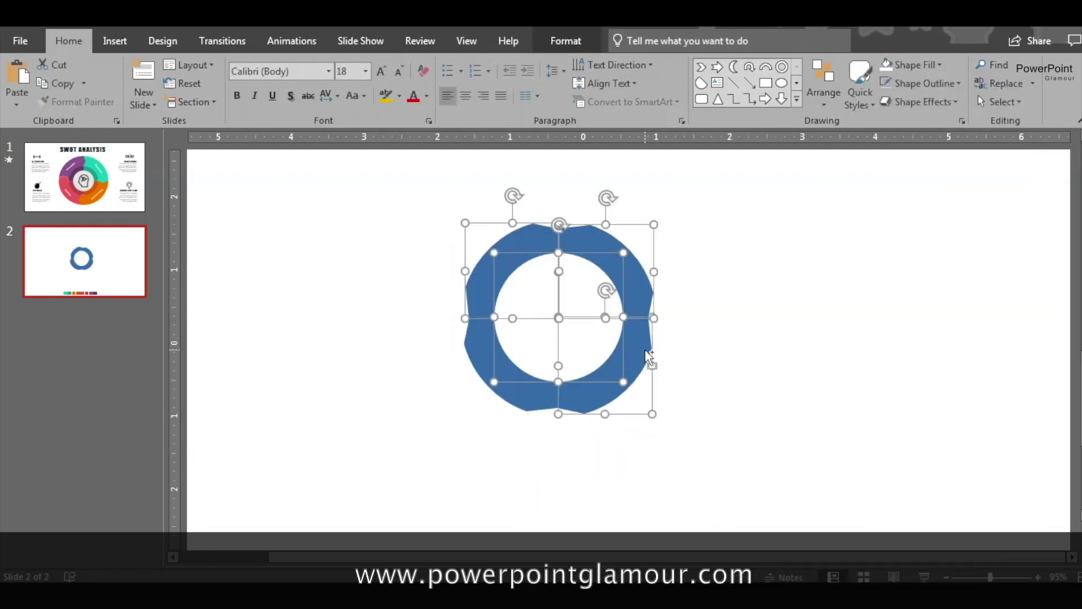
left_click(507, 397, "ctrl")
right_click(570, 346)
mouse_move(650, 179)
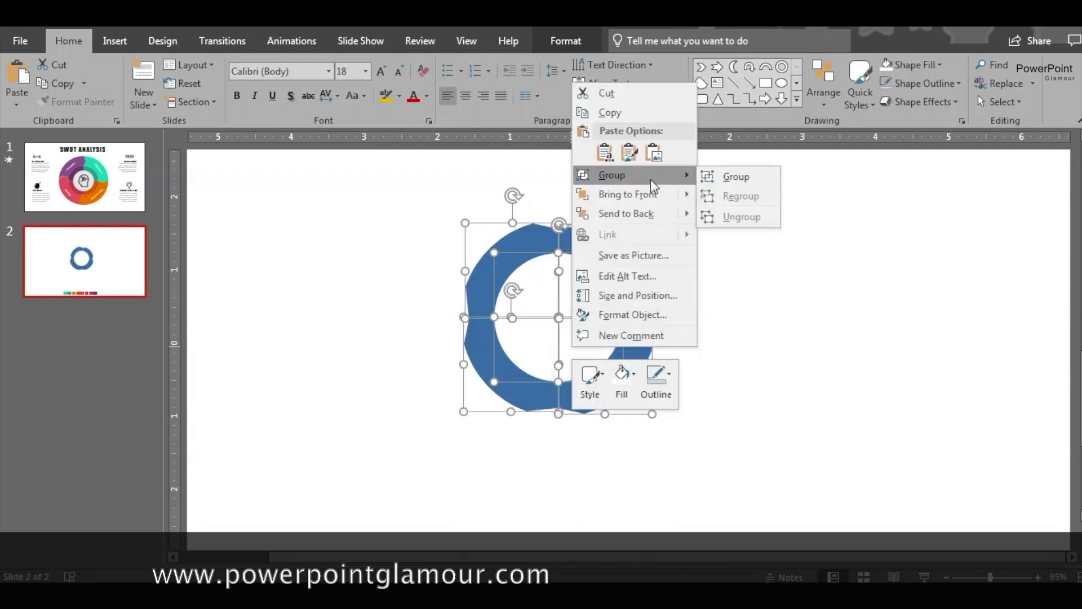
left_click(727, 175)
left_click_drag(541, 242, 901, 327)
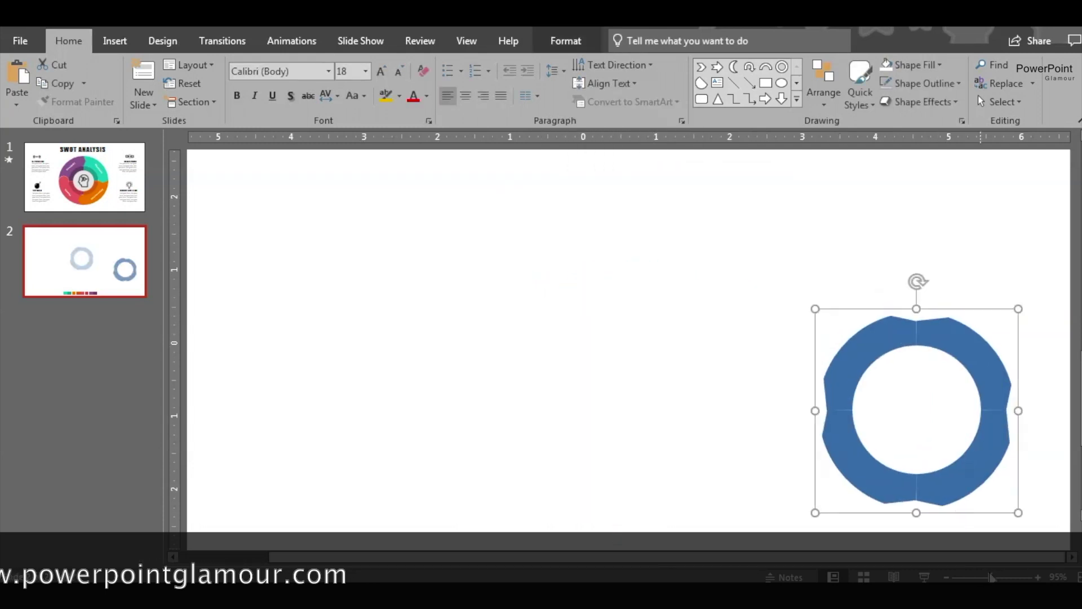
Draw a hollow circle about 5 inches wide in the middle of the slide, thin its band, and move it slightly upward
scroll(670, 407, "down", 3)
left_click(670, 407)
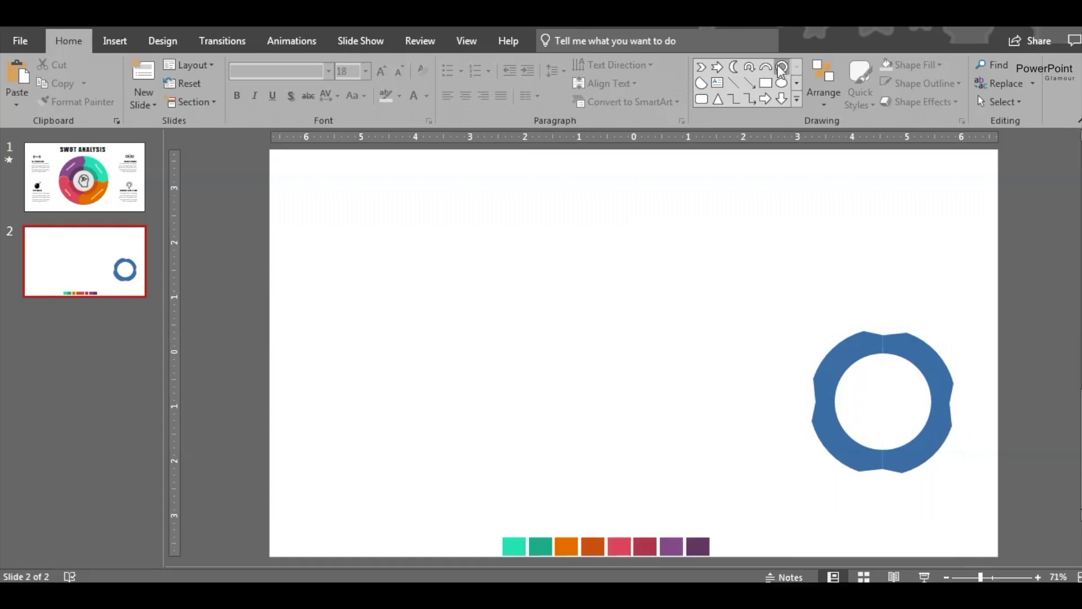
mouse_move(430, 244)
left_mouse_down()
mouse_move(677, 476)
mouse_move(699, 519)
left_mouse_up()
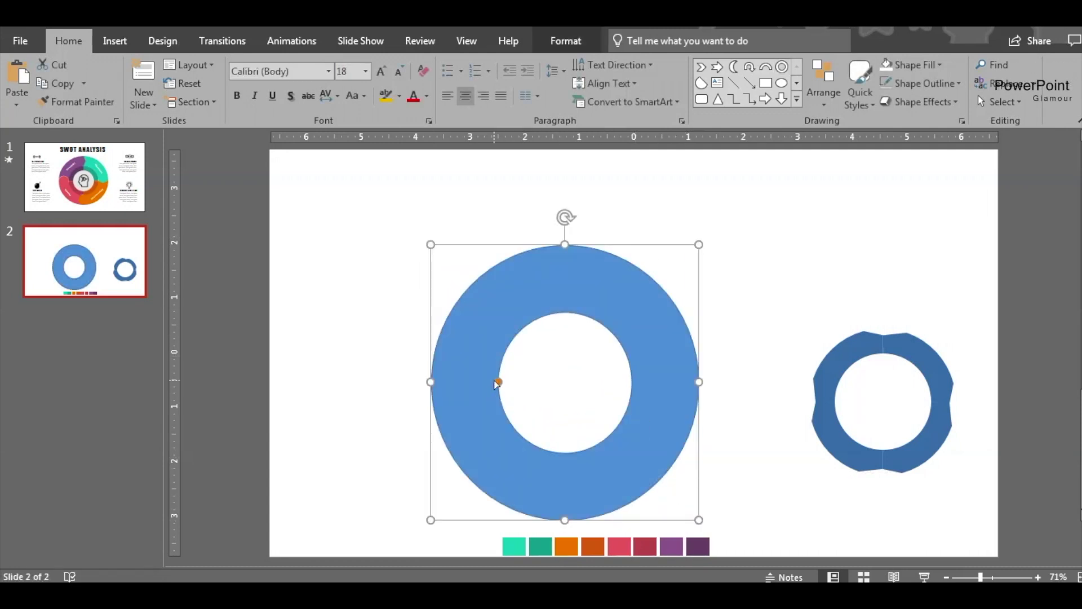
left_click_drag(494, 380, 478, 383)
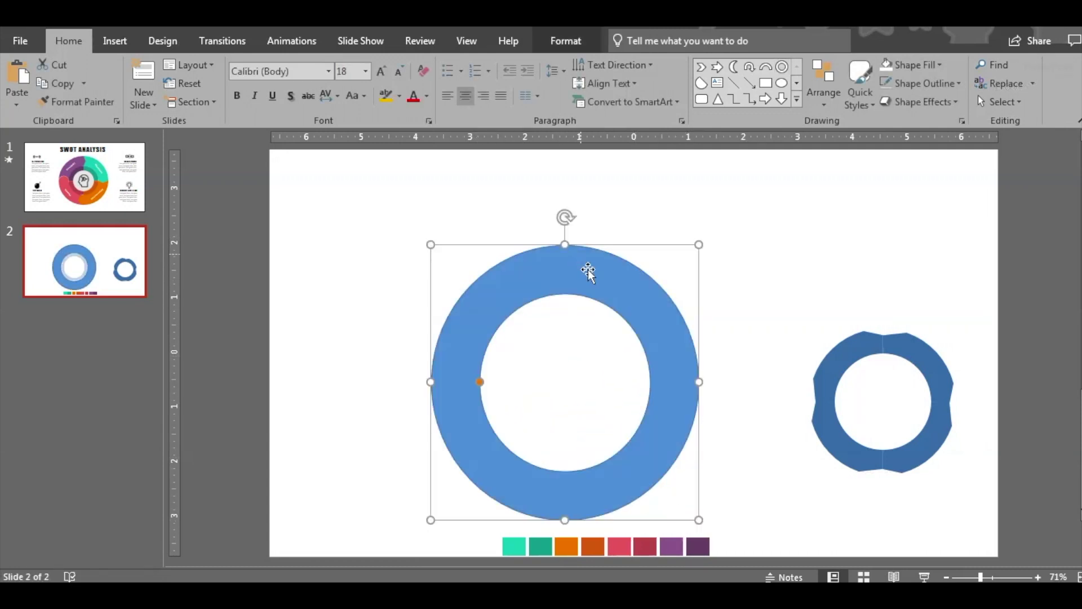
mouse_move(588, 270)
left_mouse_down()
mouse_move(594, 257)
mouse_move(581, 254)
left_mouse_up()
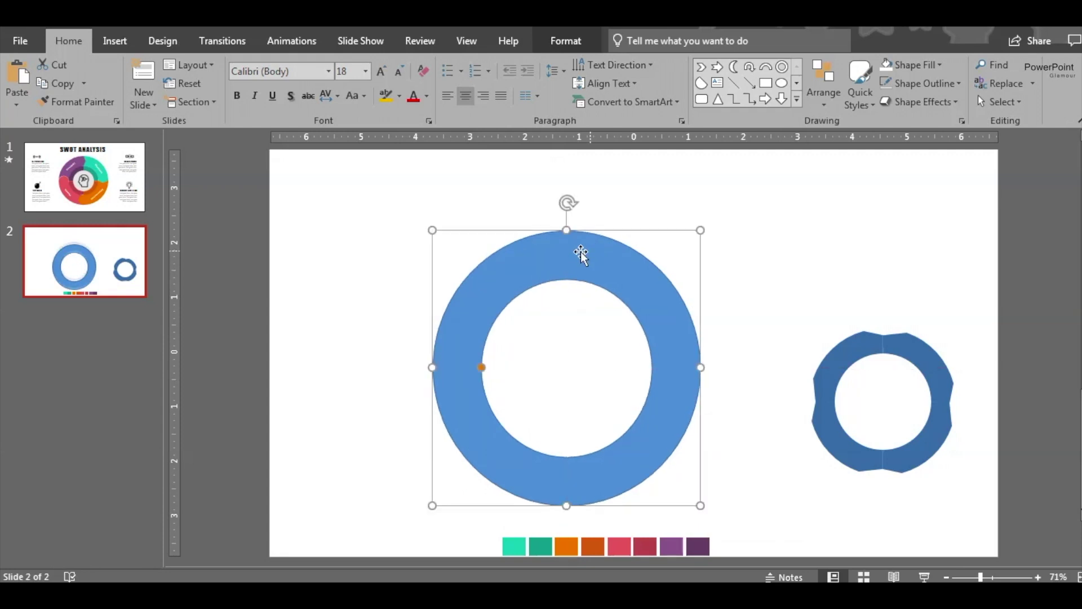
left_click(765, 280)
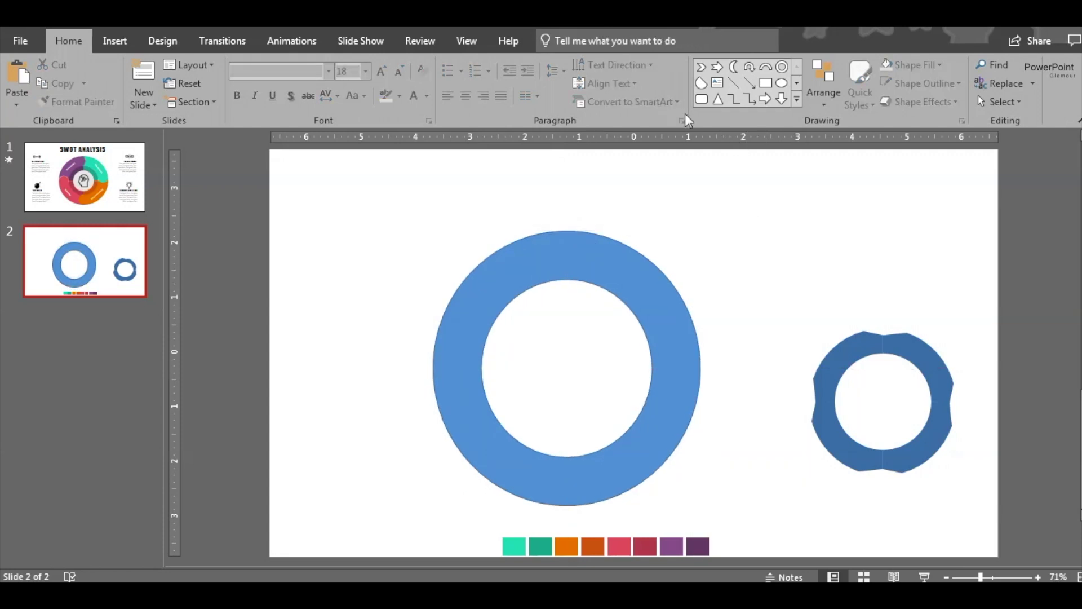
Draw a chevron, stretch it into a tall narrow shape, and rotate it slightly so its point crosses the top of the ring
left_click_drag(445, 230, 544, 315)
left_click_drag(519, 278, 510, 278)
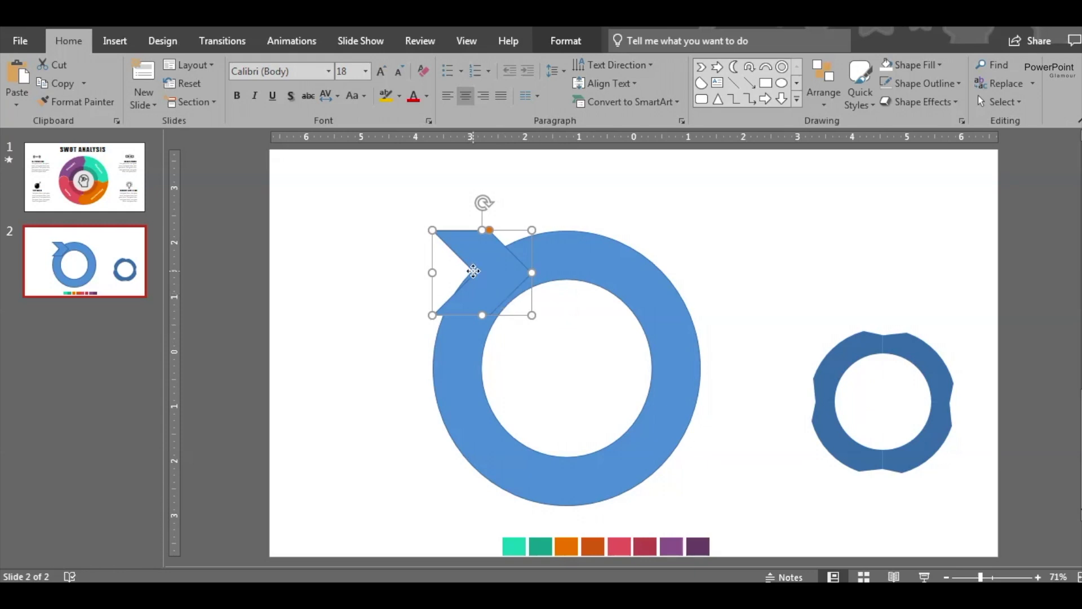
left_click_drag(481, 231, 482, 180)
left_click_drag(483, 316, 483, 383)
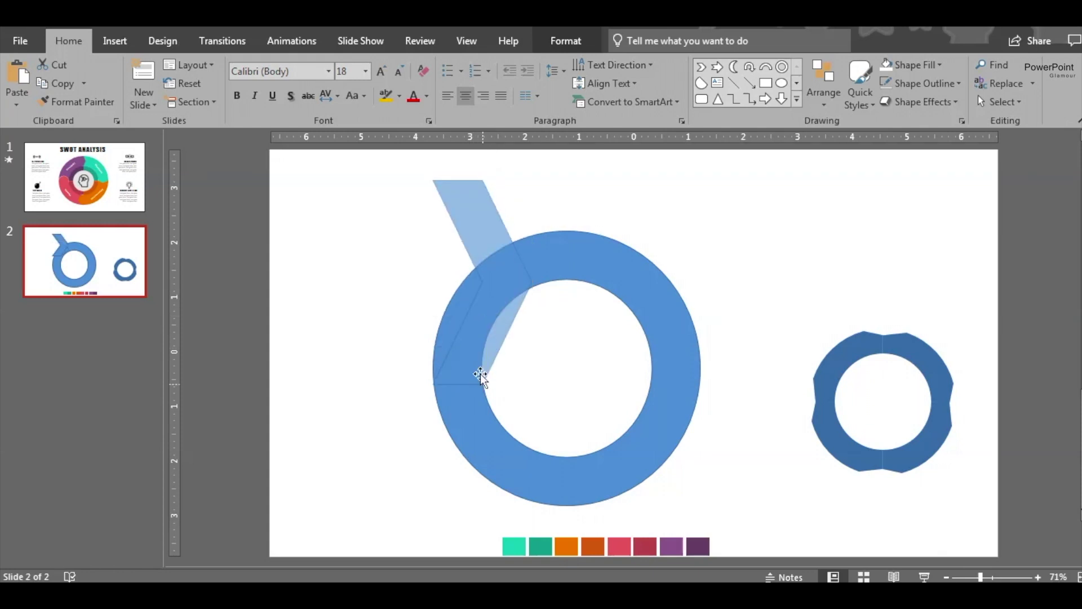
left_click_drag(496, 273, 496, 264)
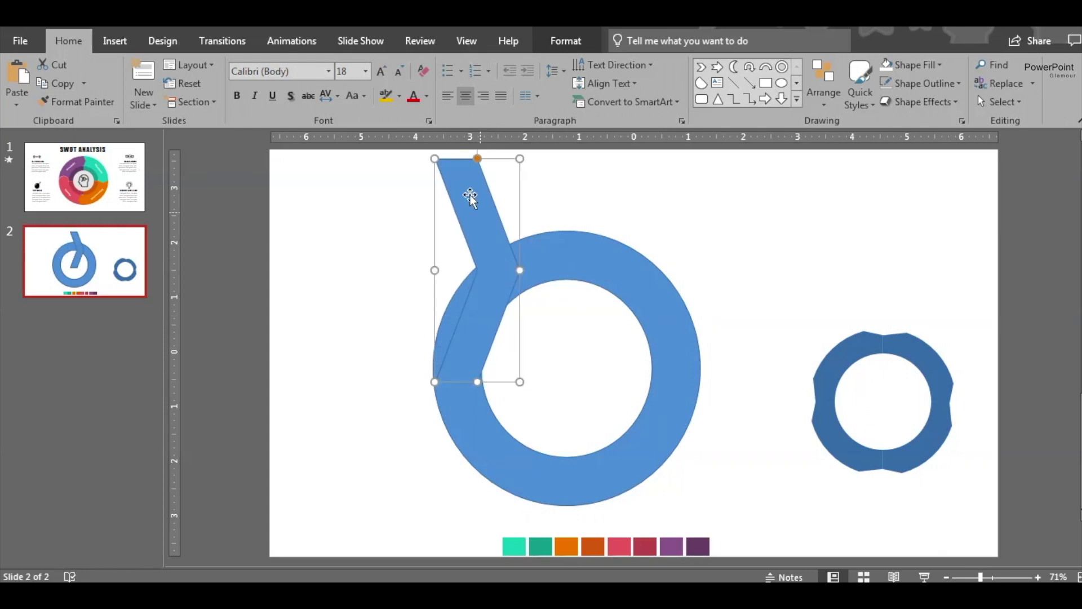
scroll(470, 196, "up", 1)
left_click_drag(476, 162, 457, 185)
left_click_drag(475, 242, 535, 230)
left_click(596, 321)
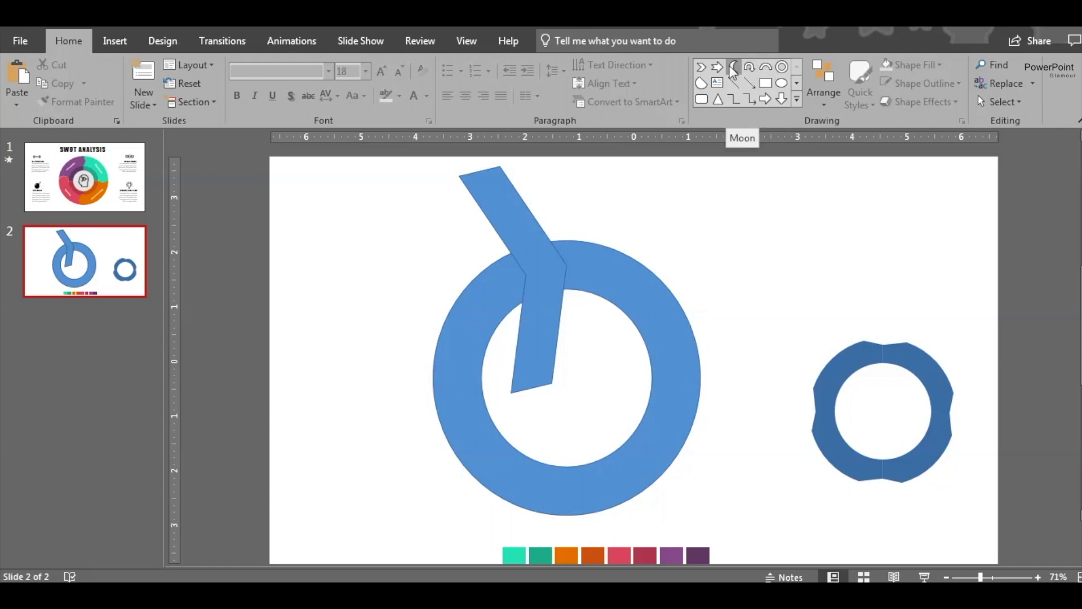
Draw a small moon shape and rotate it to curve downward across the upper-right part of the ring's band
left_click(732, 68)
mouse_move(685, 254)
left_mouse_down()
mouse_move(718, 314)
mouse_move(729, 312)
left_mouse_up()
mouse_move(708, 227)
left_mouse_down()
mouse_move(609, 340)
mouse_move(623, 346)
left_mouse_up()
left_click_drag(709, 287, 675, 343)
left_click(753, 295)
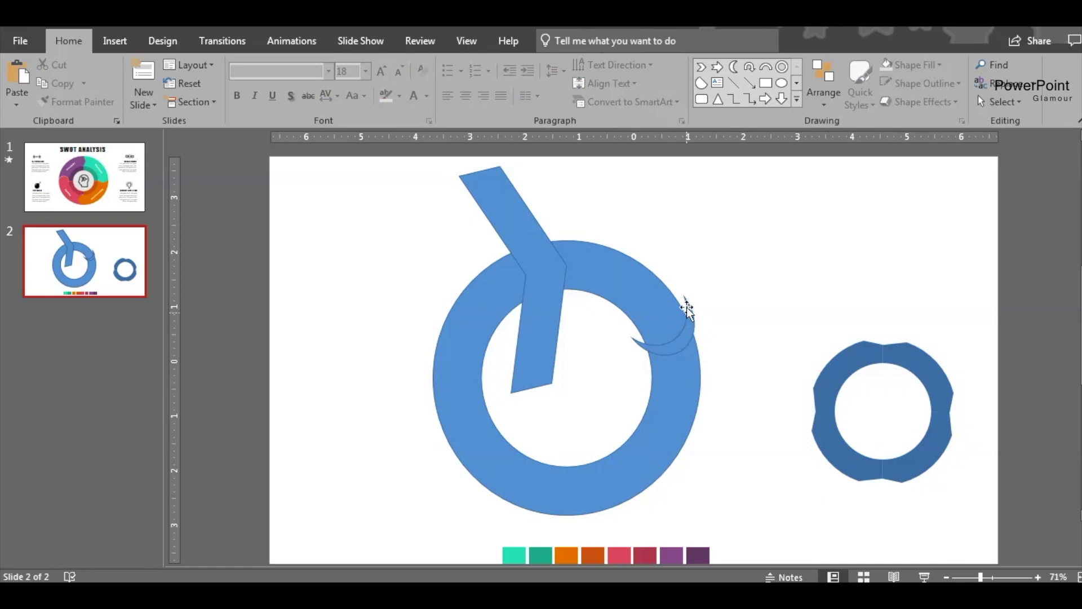
Duplicate the ring, chevron and moon together, and move the copies over to the right side of the slide
left_click(642, 300)
left_click(537, 333, "shift")
key("ctrl+d")
left_click(616, 337)
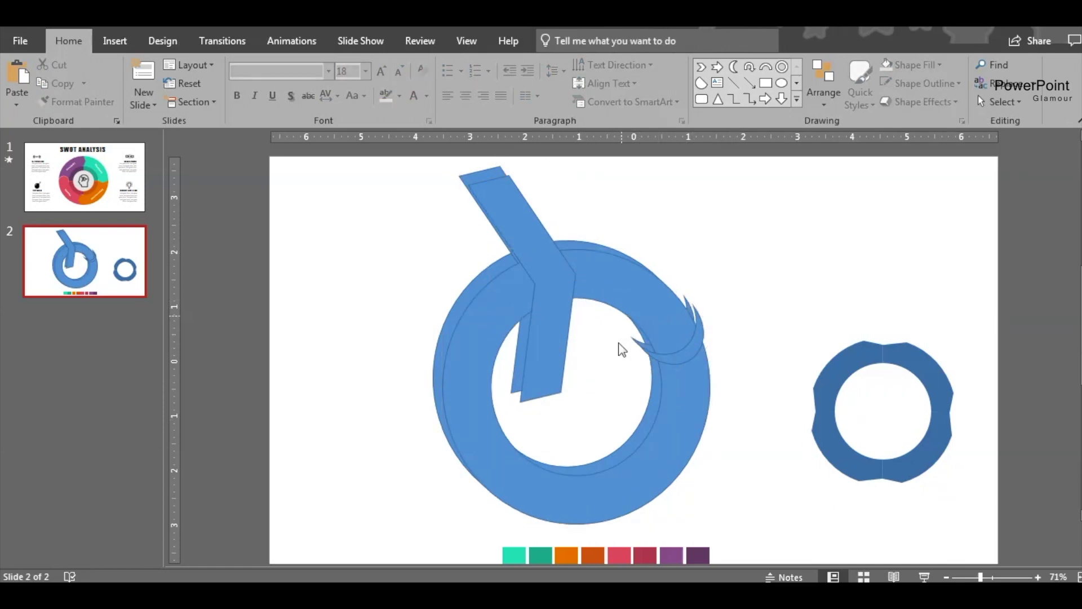
left_click(582, 291)
left_click(569, 307, "shift")
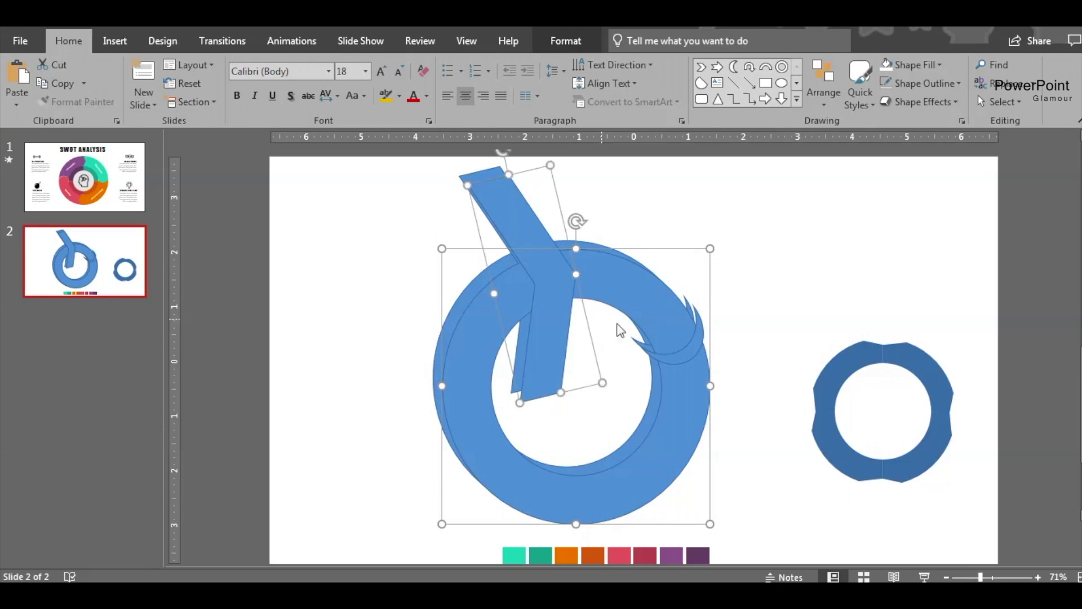
left_click_drag(561, 323, 915, 289)
Fragment the original ring together with its chevron and moon using Merge Shapes
left_click(553, 317)
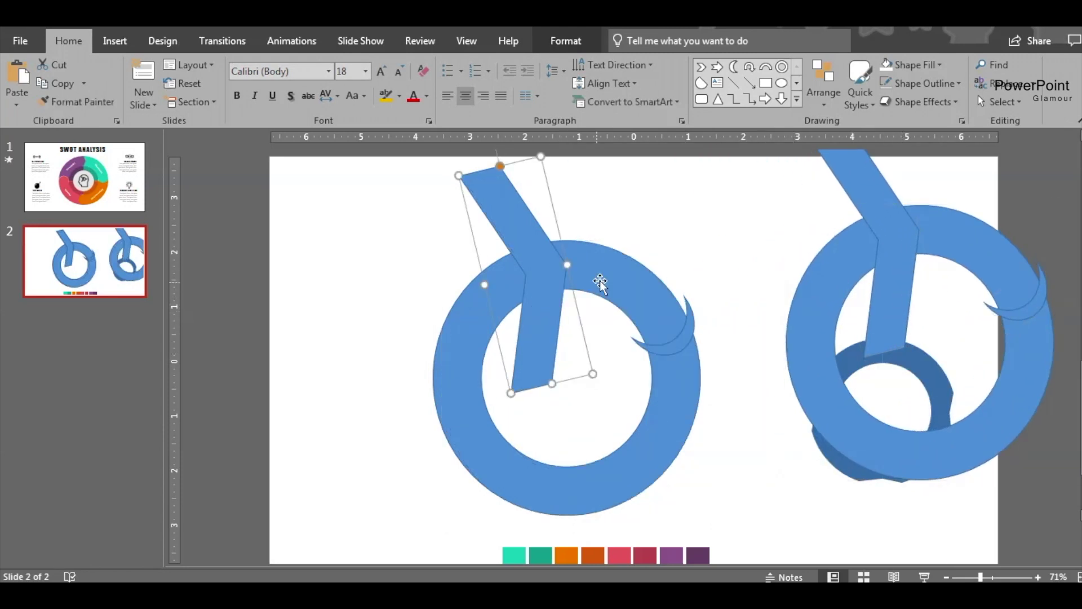
left_click(600, 284)
left_click(549, 305, "shift")
left_click(671, 343, "shift")
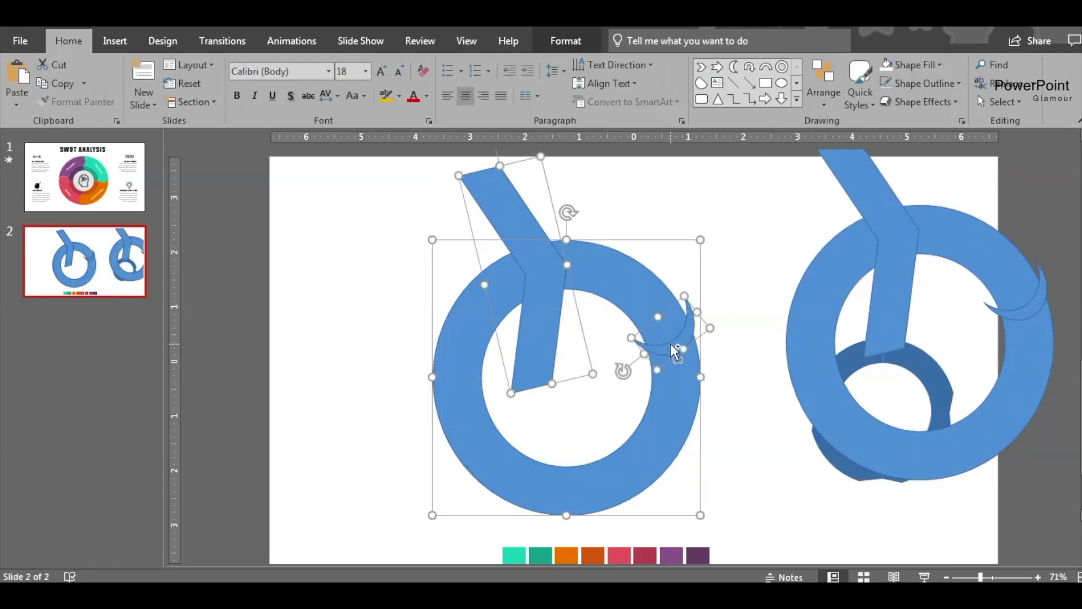
left_click(567, 42)
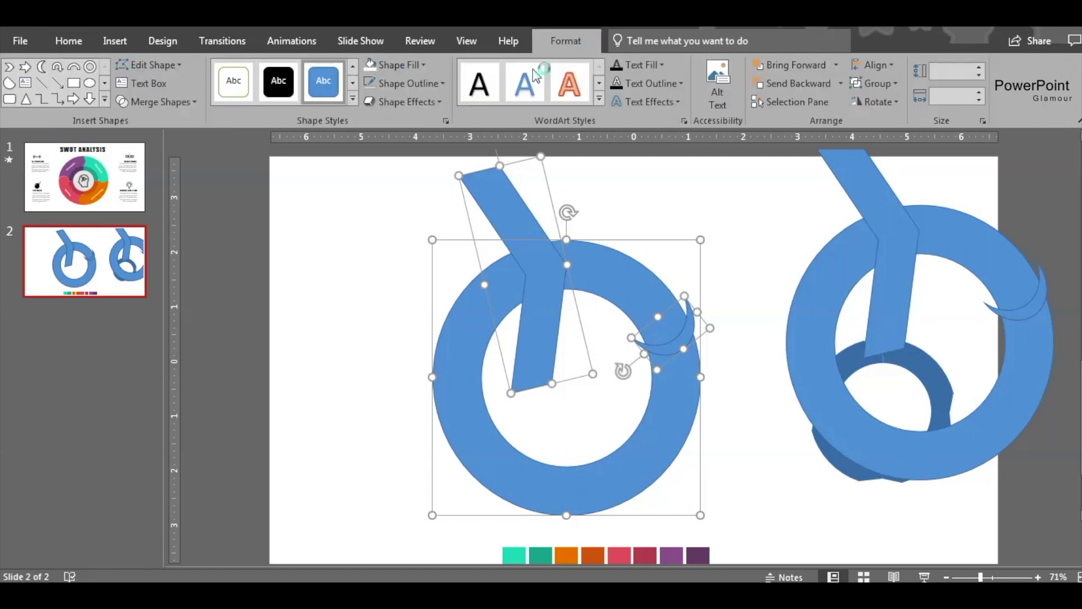
left_click(195, 103)
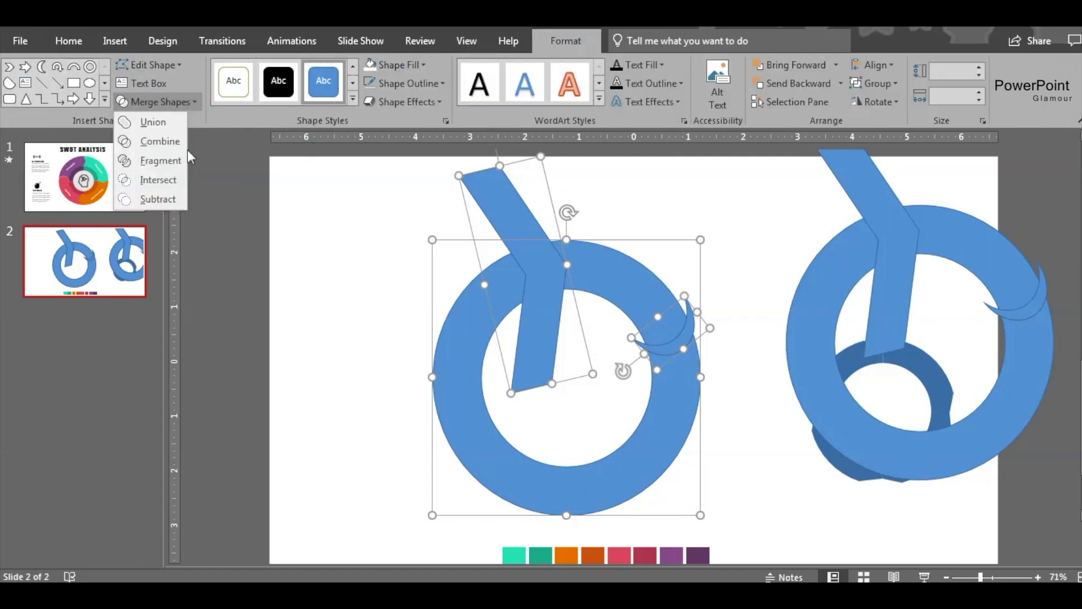
left_click(169, 160)
left_click(308, 279)
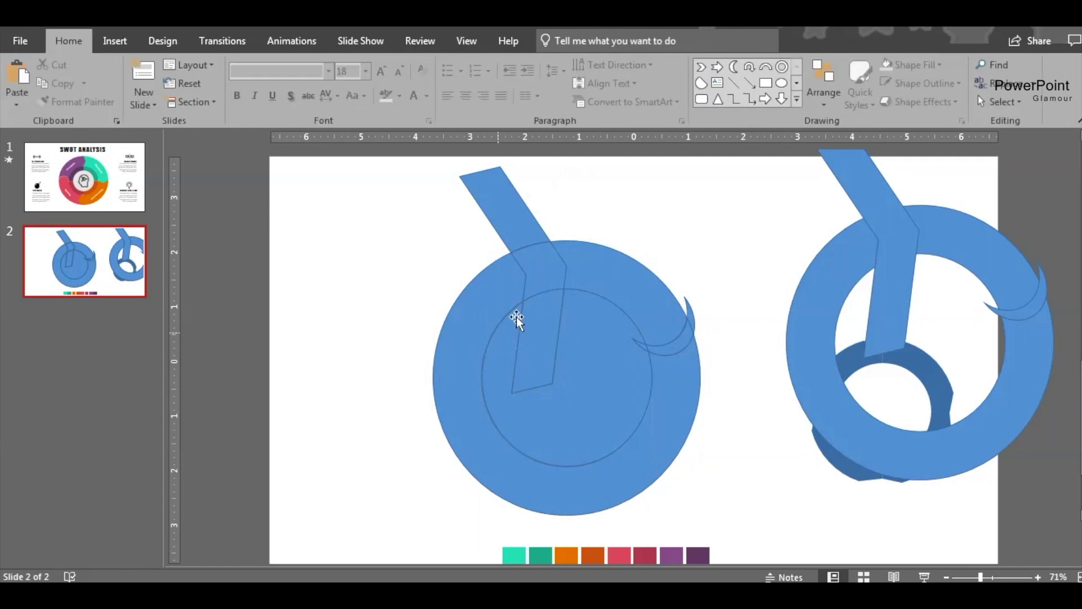
Pull out the arc segment between the chevron and the moon, and delete all the other fragments
left_click(620, 269)
left_click_drag(619, 270, 631, 226)
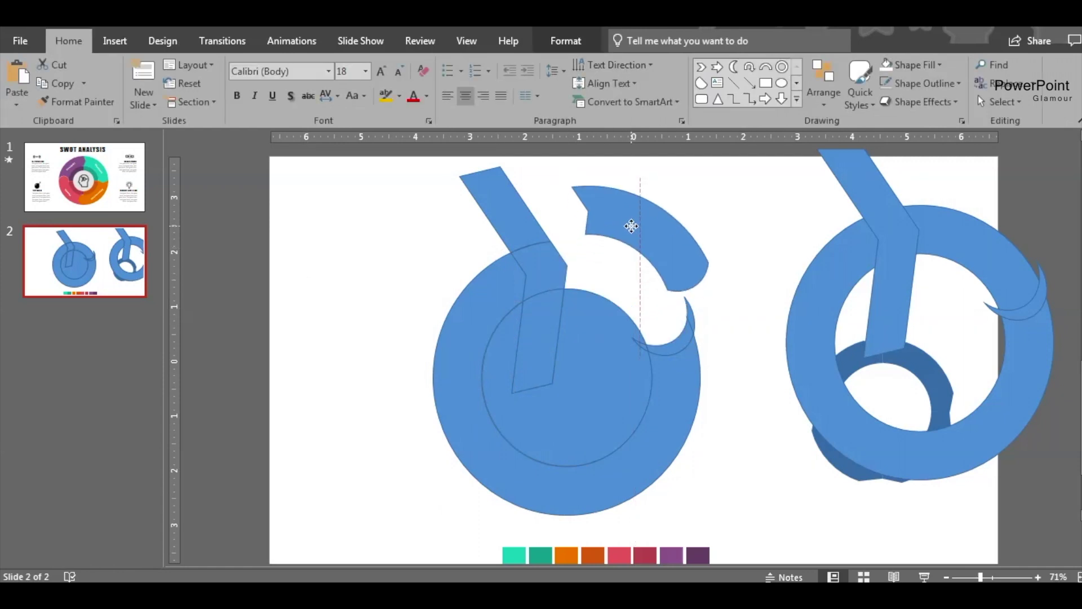
left_click(538, 304)
left_click(506, 313, "shift")
key("Delete")
left_click(536, 259)
left_click(586, 343, "shift")
key("Delete")
left_click(671, 348)
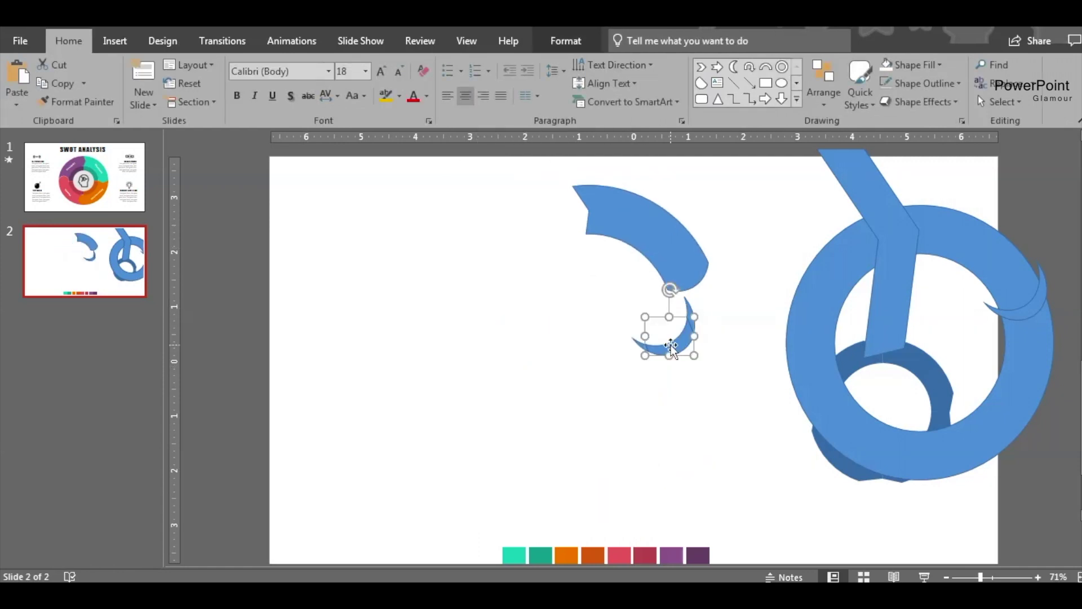
key("Delete")
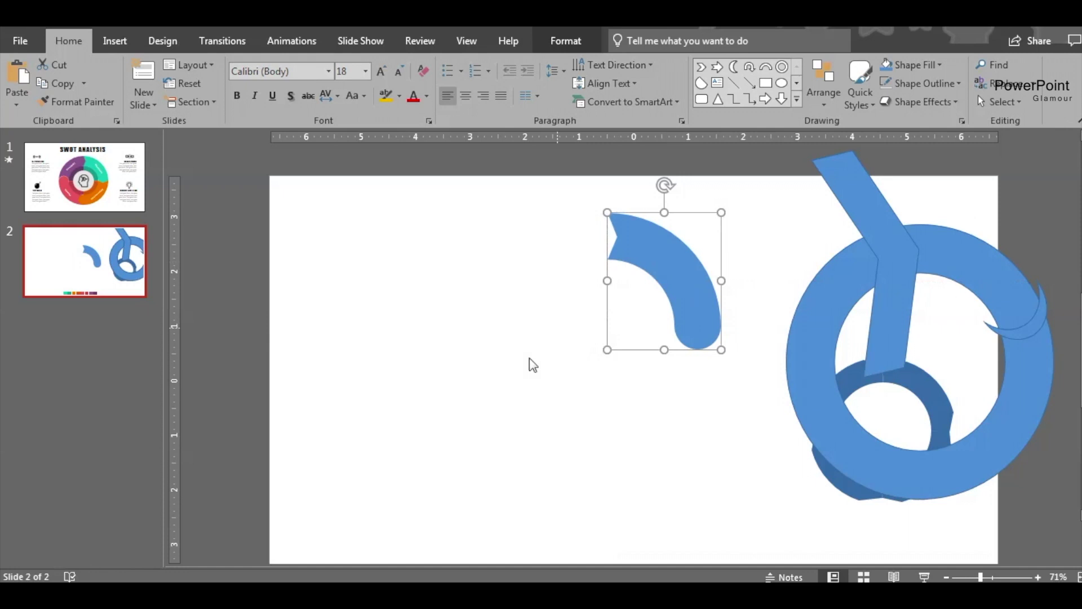
left_click(574, 418)
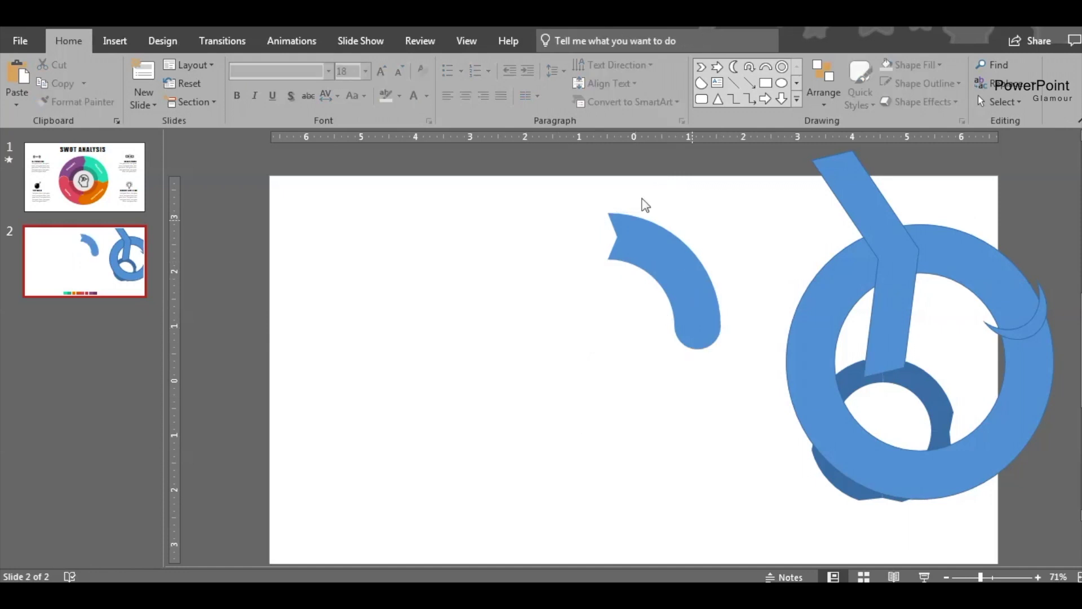
Duplicate the arc segment twice, rotating and fitting the copies end to end to form a three-quarter ring
left_click(681, 284)
left_click_drag(715, 378, 717, 383)
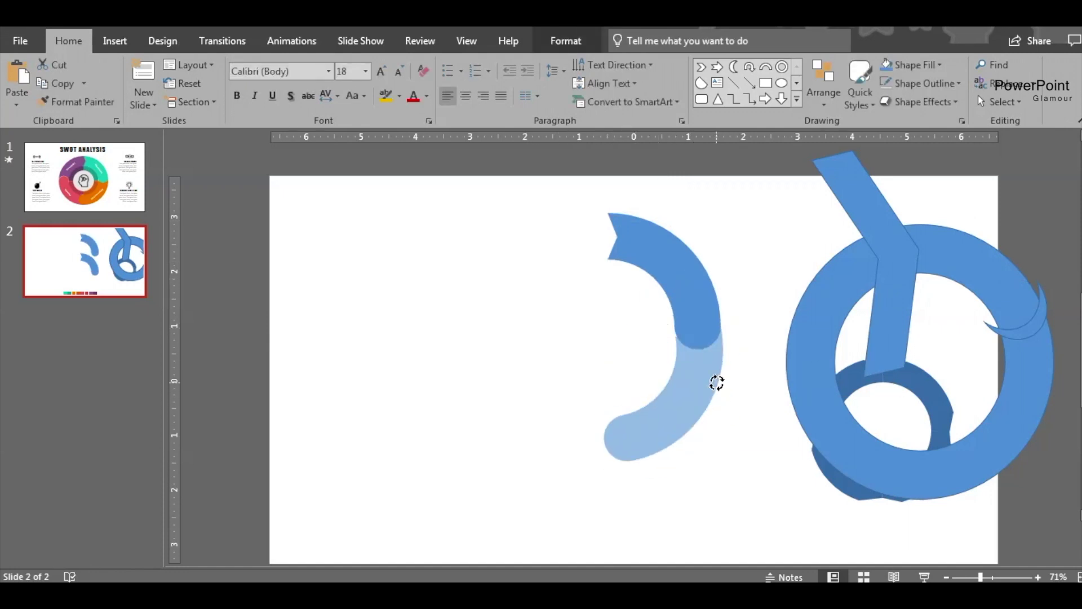
left_click(502, 372)
left_click(669, 412)
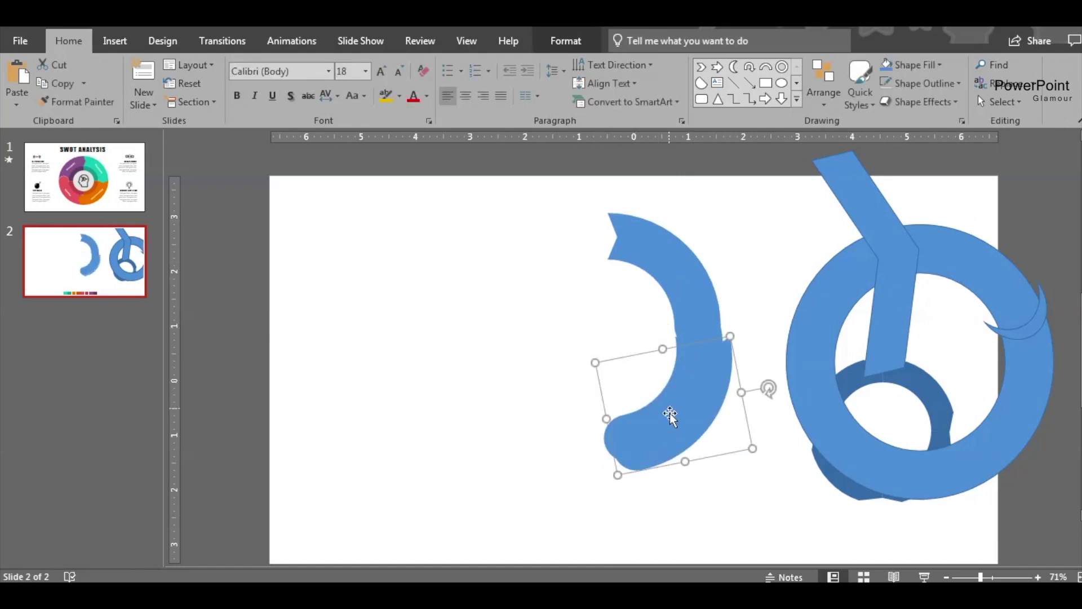
left_click_drag(669, 412, 558, 405)
left_click_drag(657, 380, 599, 486)
left_click_drag(567, 424, 558, 433)
left_click(687, 402)
left_click_drag(763, 401, 766, 385)
left_click_drag(689, 281, 697, 285)
left_click(611, 424)
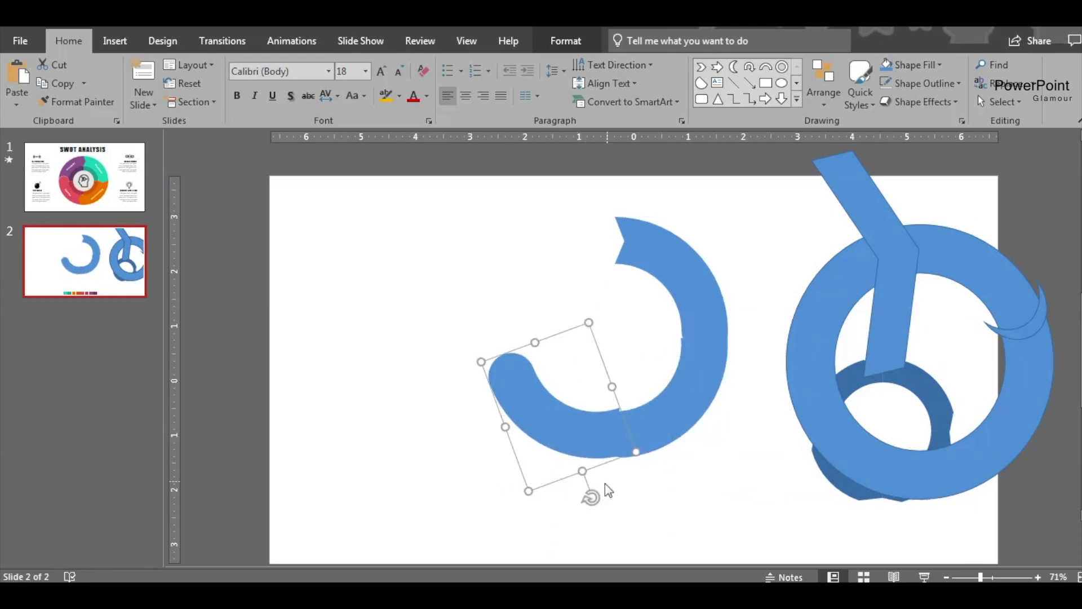
left_click(531, 317)
Delete the chevron from the spare ring, and place a rotated copy of its moon arching across the band's left side
left_click(898, 266)
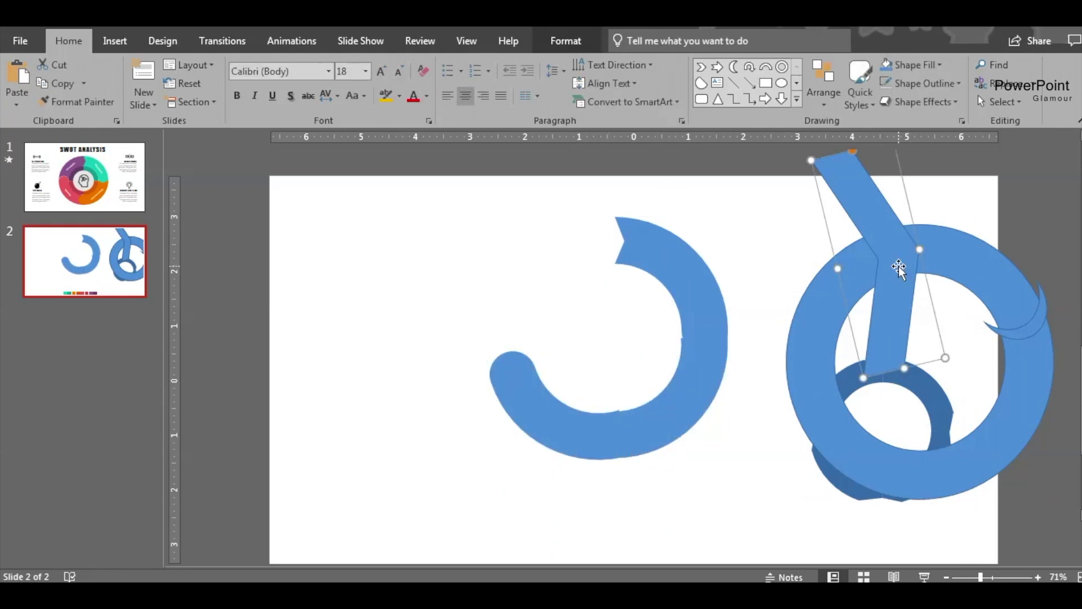
key("Delete")
left_click(1017, 312)
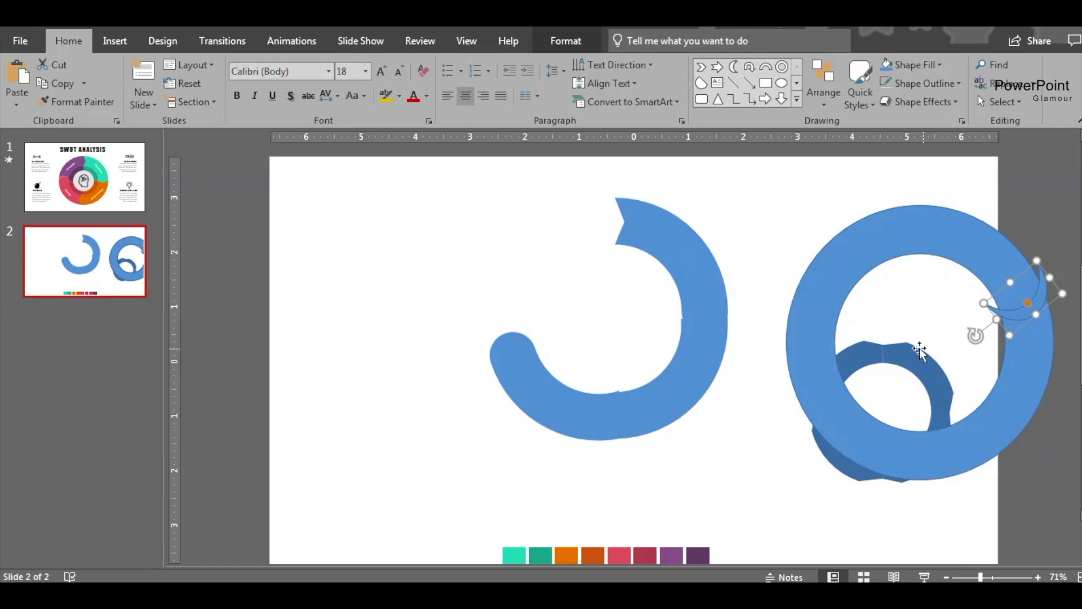
left_click_drag(1063, 314, 913, 251)
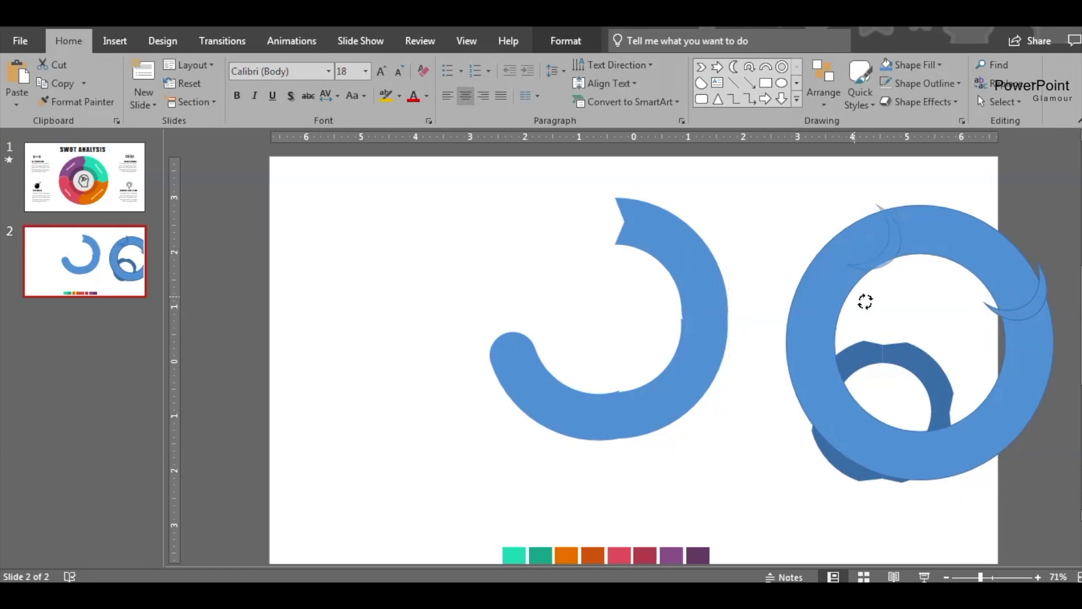
left_click_drag(898, 304, 896, 303)
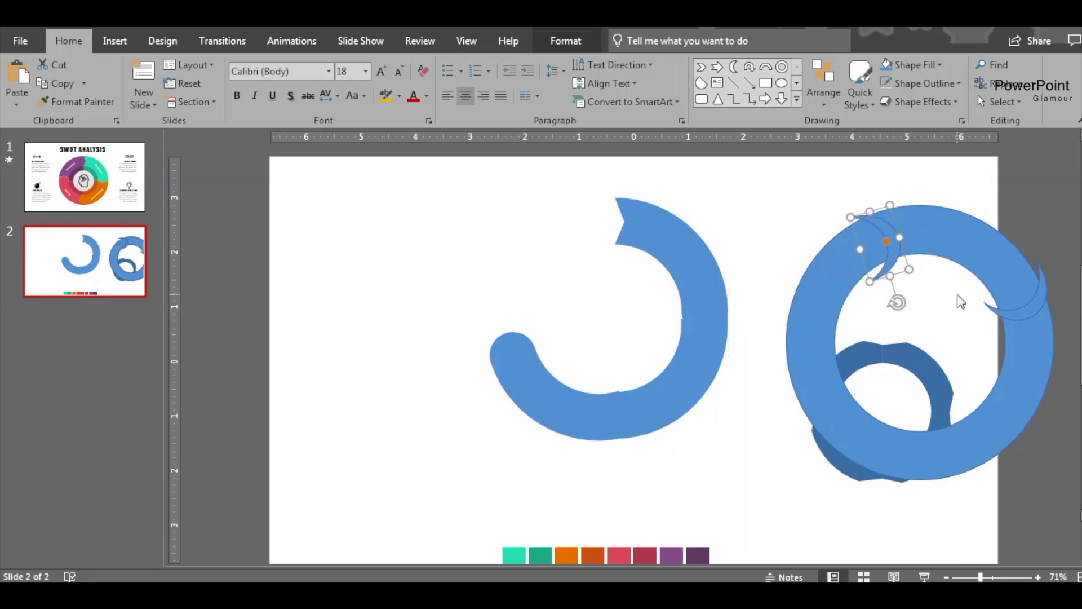
left_click_drag(900, 258, 845, 319)
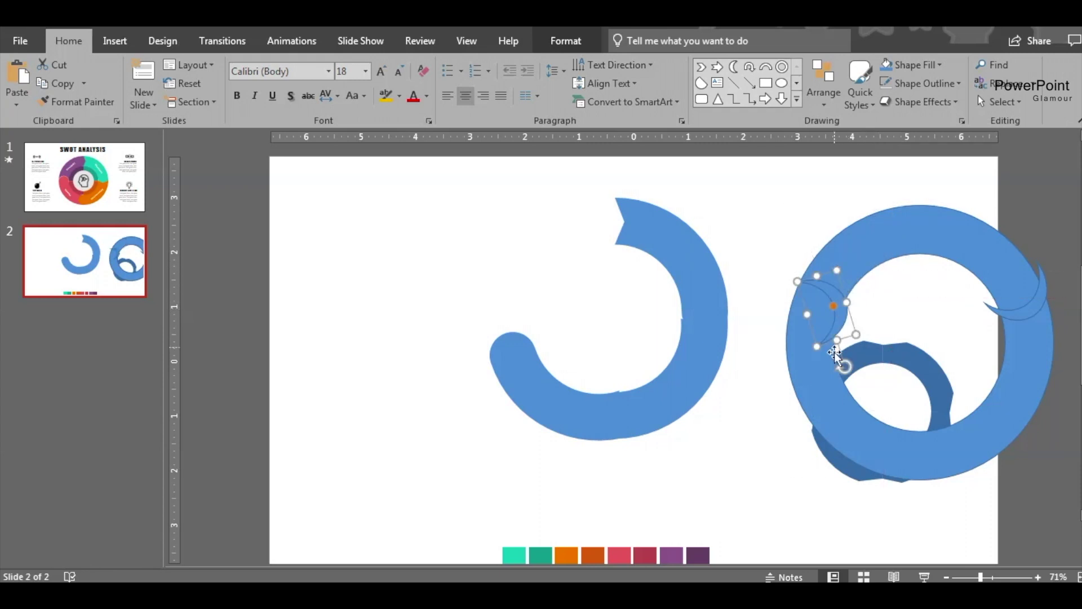
left_click_drag(846, 367, 834, 328)
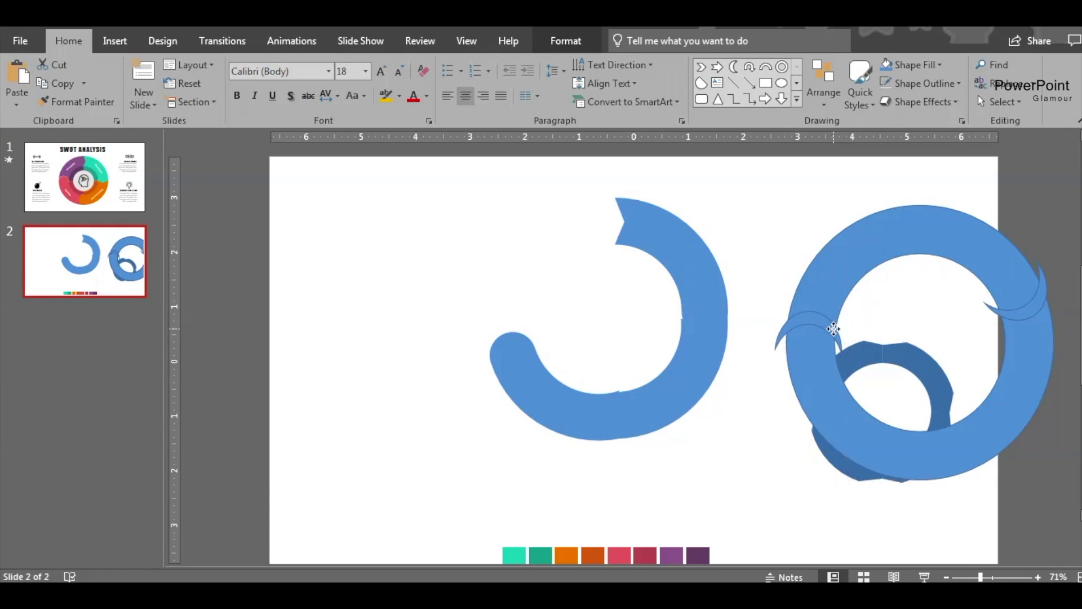
Move the spare ring's original moon to the top of the band and rotate it to bulge to the right
left_click_drag(1035, 306, 956, 245)
left_click_drag(895, 279, 926, 293)
left_click_drag(954, 255, 951, 244)
Fragment the spare ring together with its two moons using Merge Shapes
left_click(993, 289)
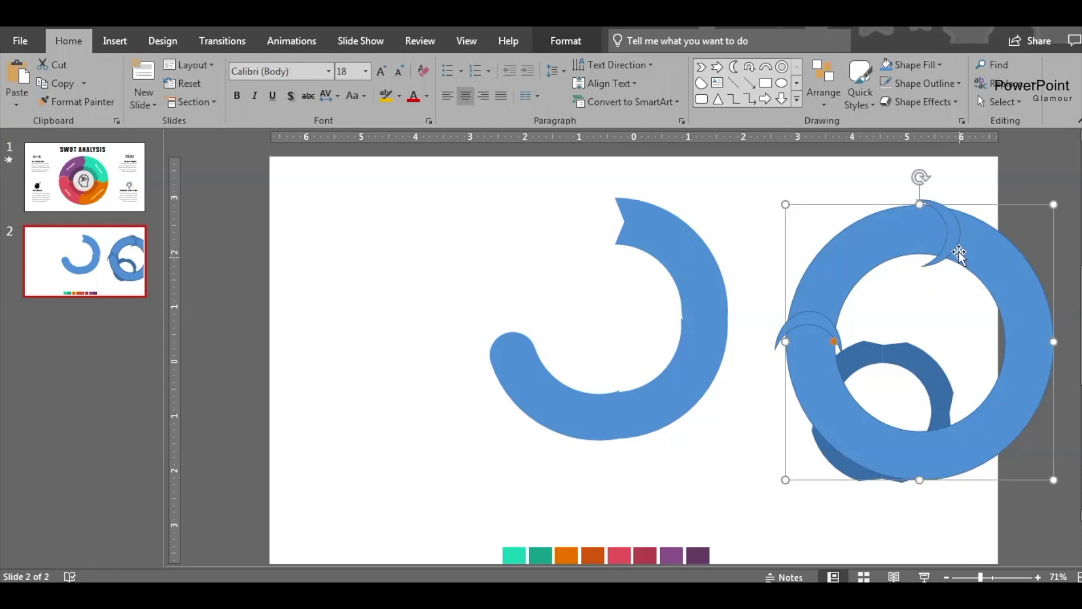
left_click(955, 238, "shift")
left_click(836, 328, "shift")
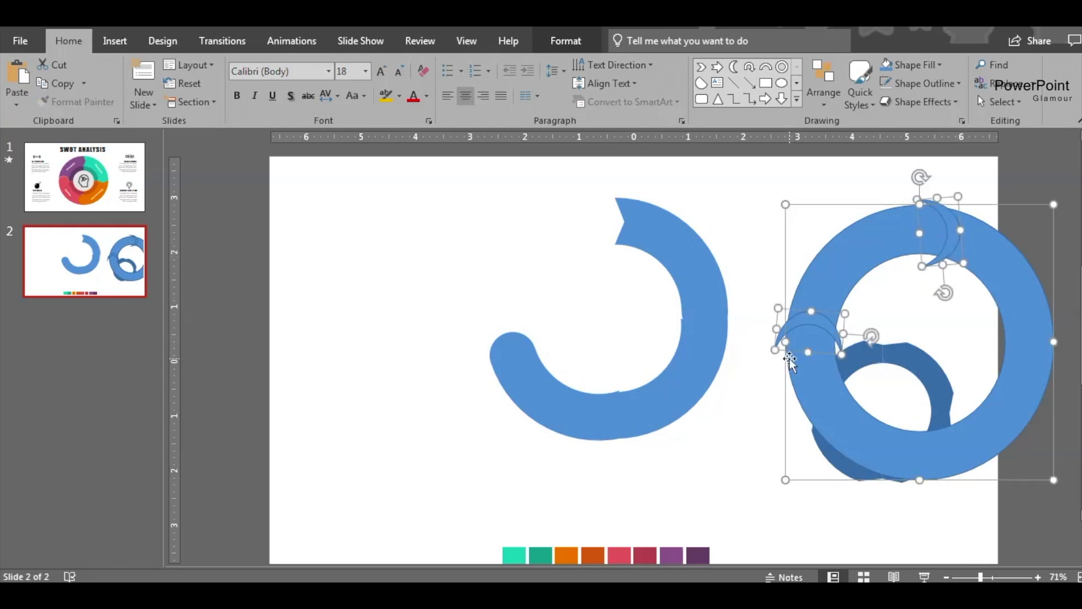
left_click(567, 41)
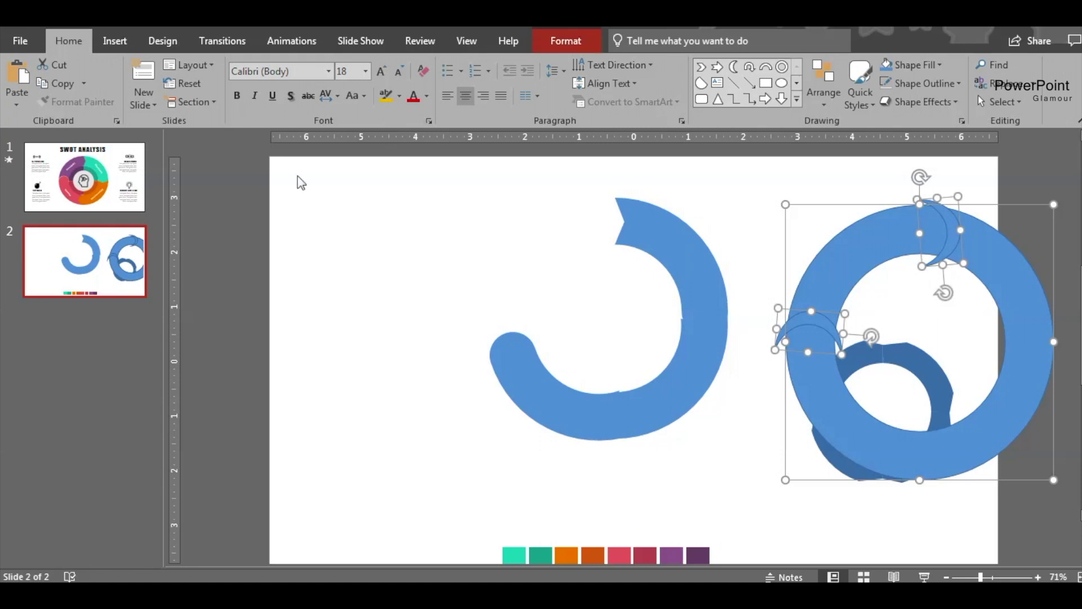
left_click(198, 102)
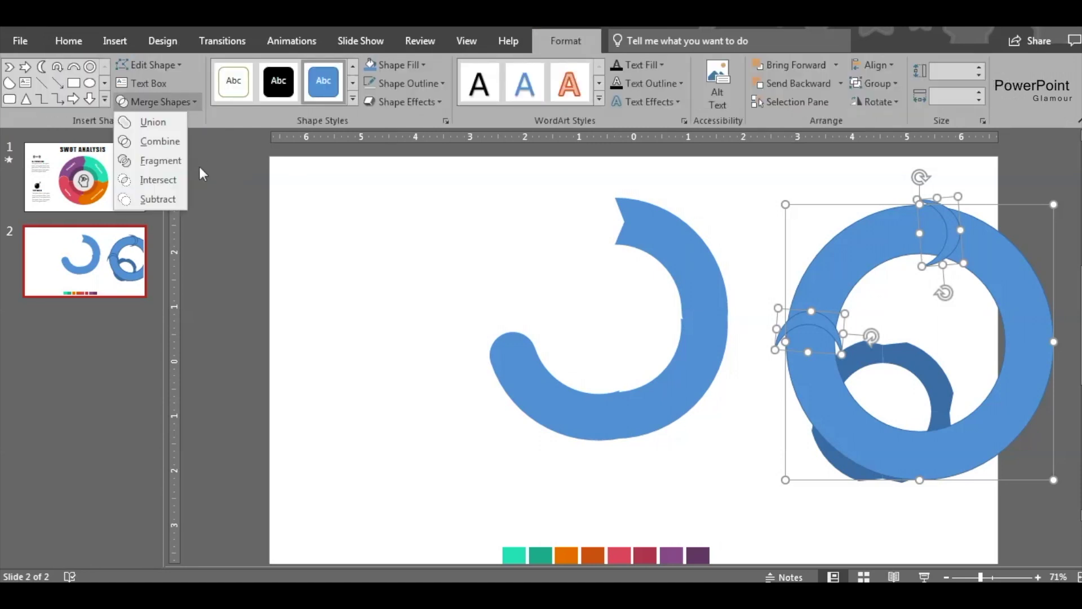
left_click(162, 161)
left_click(749, 212)
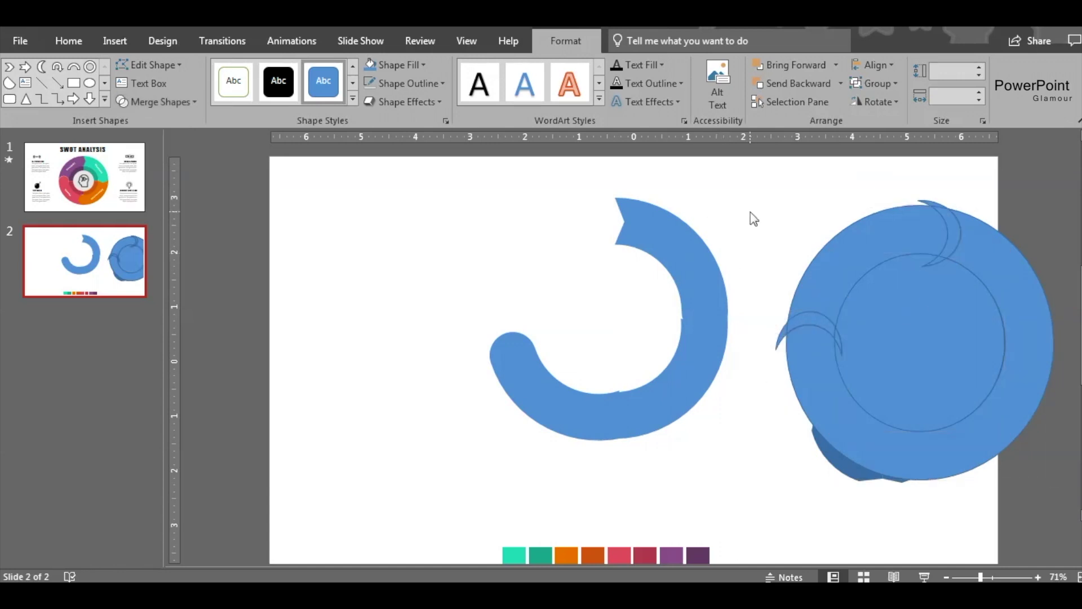
Pull the upper-left arc segment out of the fragmented ring and delete the remaining ring and moon pieces
left_click(870, 248)
left_click_drag(869, 248, 474, 238)
left_click(870, 347)
key("Delete")
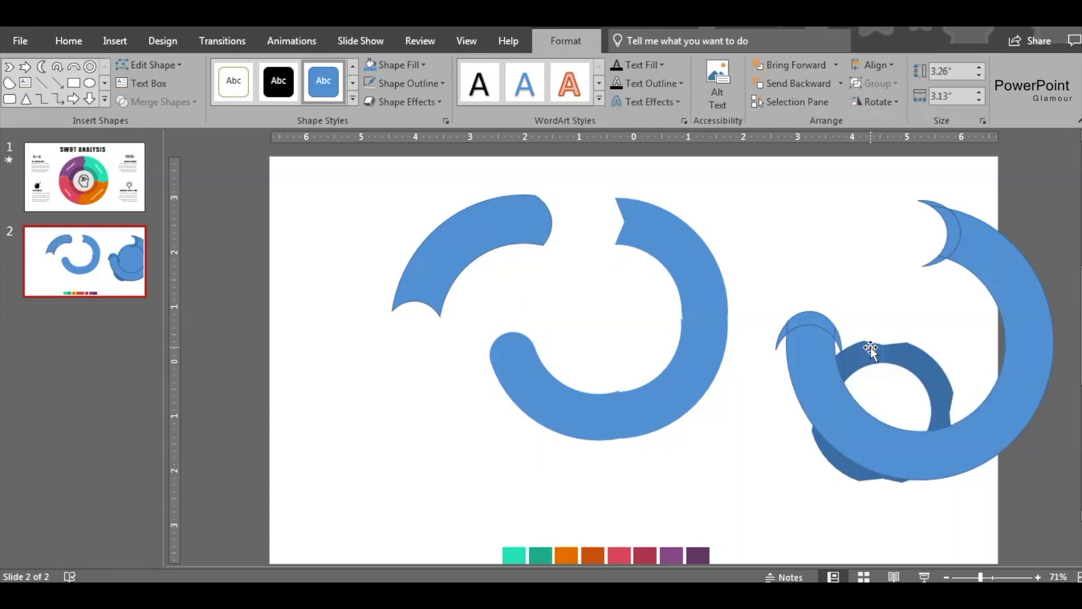
left_click(1015, 283)
key("Delete")
left_click(948, 231)
key("Delete")
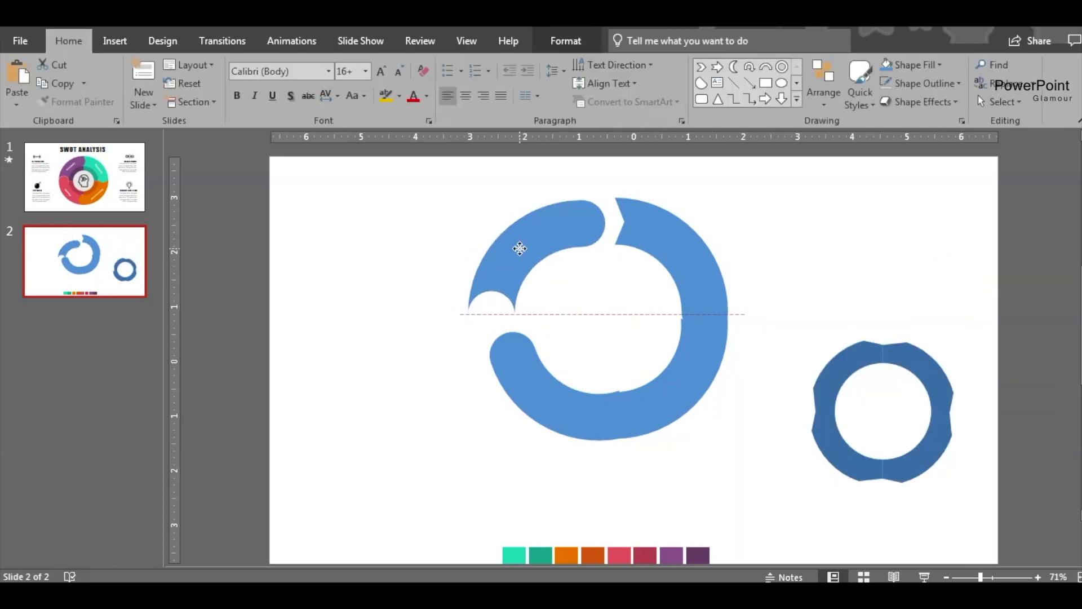
Move and rotate the four arc segments so they interlock end to end as one ring
left_click_drag(519, 247, 532, 248)
mouse_move(521, 381)
left_mouse_down()
mouse_move(514, 340)
mouse_move(524, 372)
left_mouse_up()
left_click_drag(572, 453, 541, 459)
left_click(644, 413)
left_click_drag(760, 369, 761, 378)
left_click_drag(671, 390, 660, 381)
left_click_drag(550, 397, 551, 391)
left_click_drag(653, 388, 650, 387)
left_click_drag(682, 262, 674, 263)
left_click(664, 423)
left_click_drag(539, 360, 516, 379)
Fill the upper-right arc with the swatch row's turquoise and the lower-right arc with its light orange
left_click(687, 274)
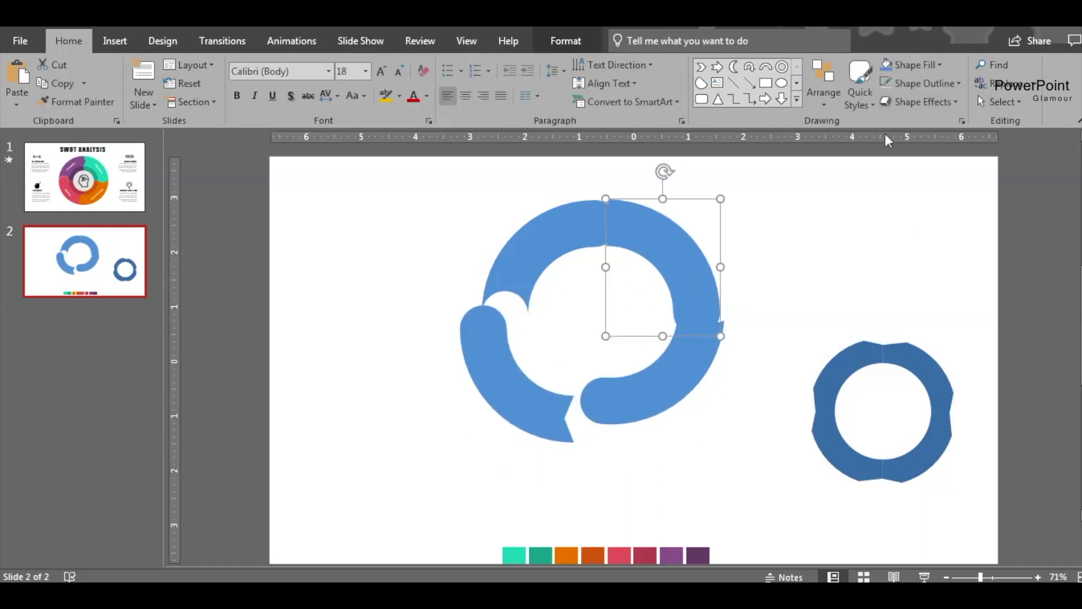
left_click(939, 65)
left_click(918, 278)
left_click(514, 555)
left_click(668, 380)
left_click(918, 64)
left_click(919, 281)
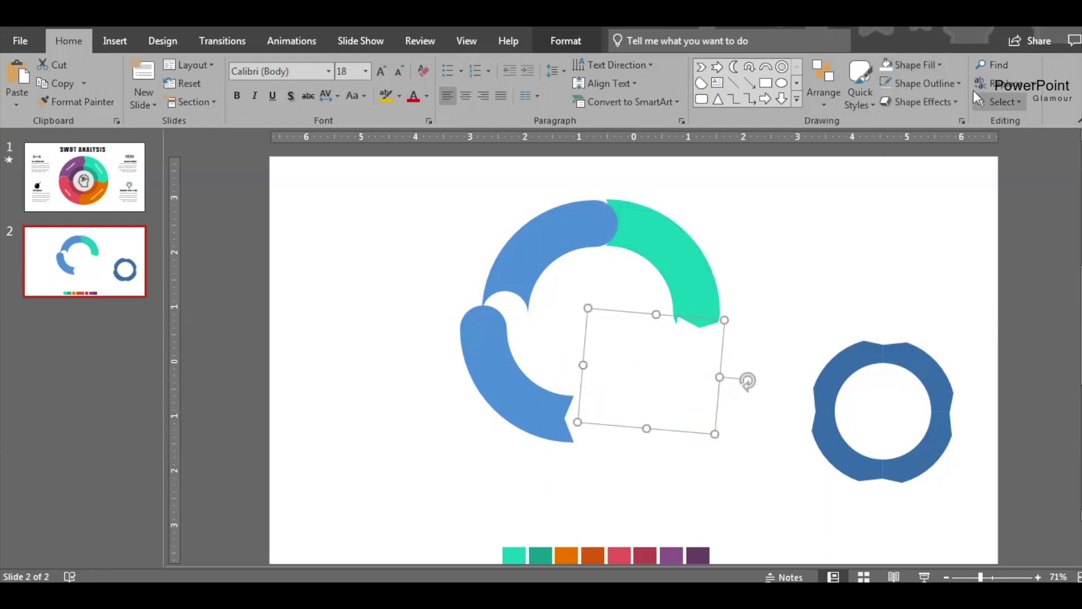
left_click(566, 554)
Fill the lower-left arc with the light red swatch colour and the upper-left arc with the light purple
left_click(496, 394)
left_click(918, 64)
left_click(918, 282)
left_click(619, 554)
left_click(547, 226)
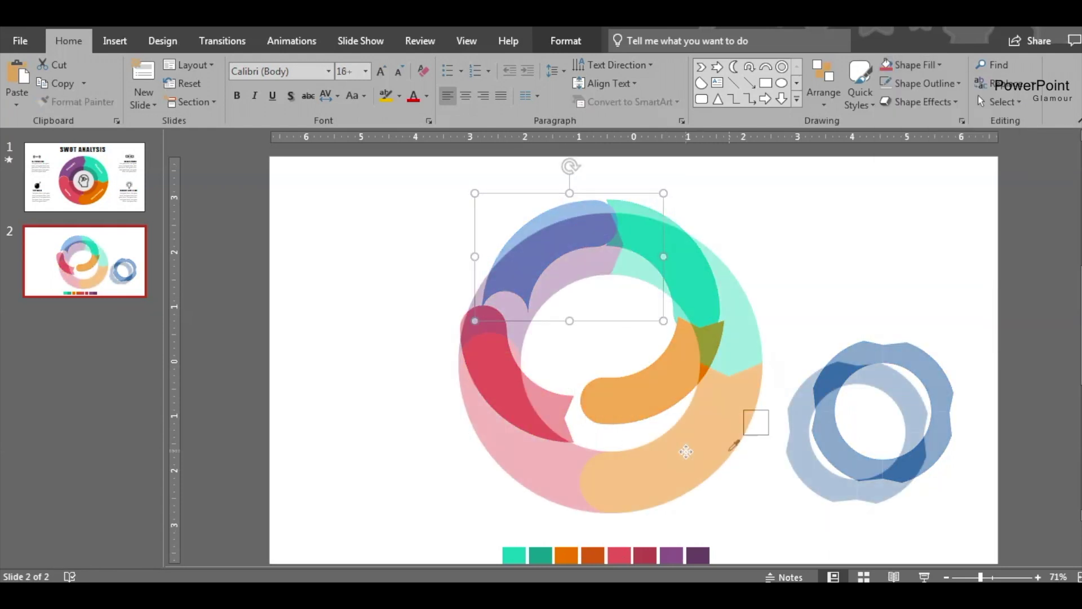
Move the small dark blue ring into the centre of the coloured ring and enlarge it to fill the hole
left_click(790, 379)
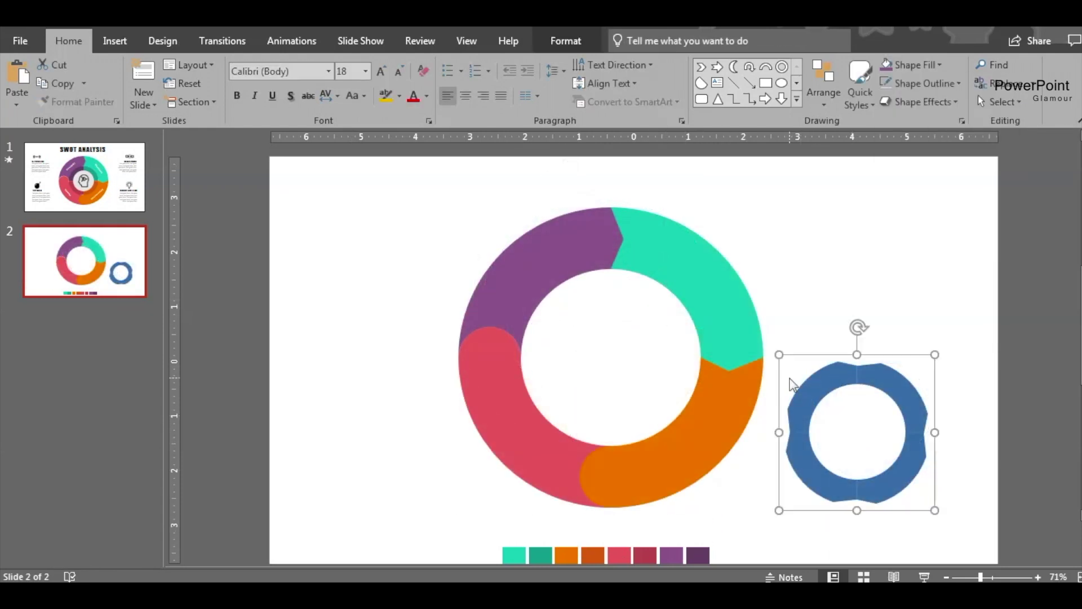
left_click_drag(859, 372, 633, 307)
left_click_drag(706, 287, 706, 269)
left_click_drag(533, 268, 510, 260)
Fill the inner ring's upper-right quarter with the dark green swatch colour and its lower-right quarter with the dark orange
left_click(659, 307, "shift")
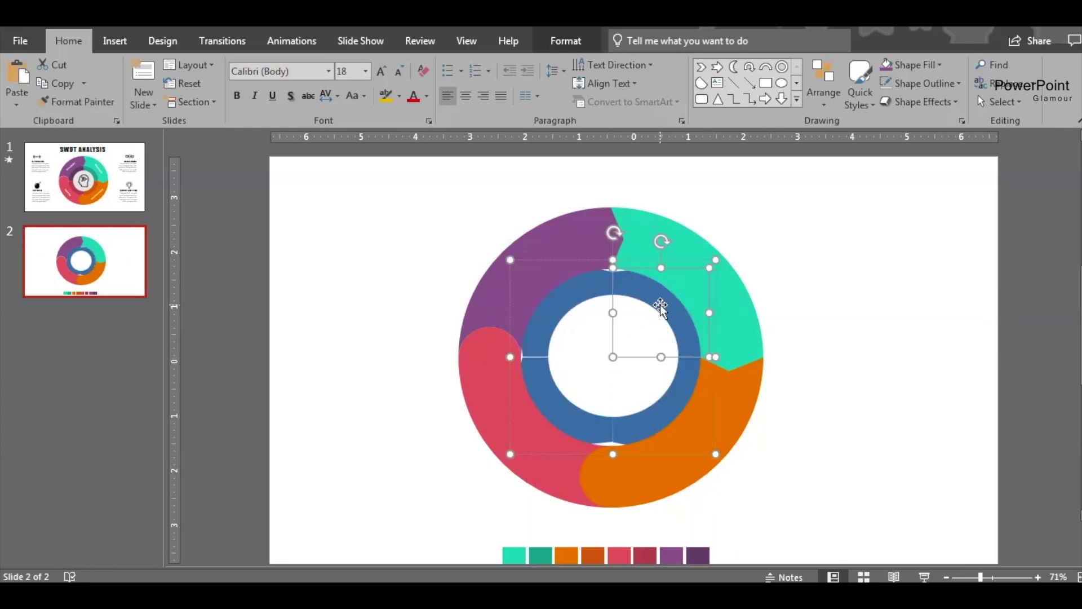
left_click(919, 64)
left_click(934, 278)
left_click(540, 555)
left_click(688, 414)
left_click(918, 64)
left_click(929, 278)
left_click(595, 556)
Fill the inner ring's lower-left quarter with the dark red swatch colour and its upper-left quarter with the dark purple
left_click(678, 401)
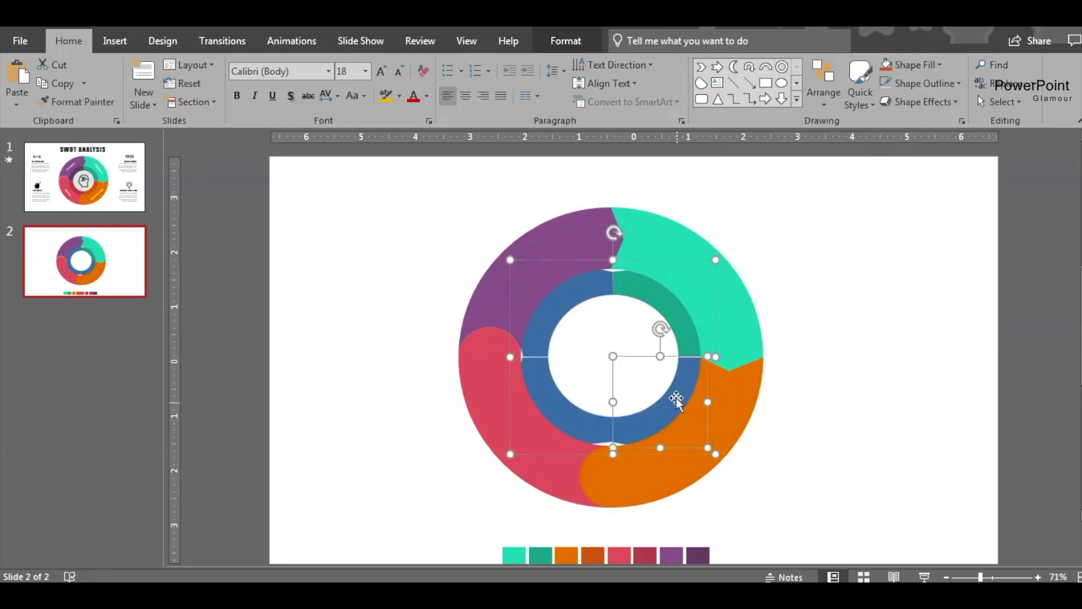
left_click(887, 64)
left_click(919, 64)
left_click(928, 279)
left_click(644, 555)
left_click(566, 307)
left_click(919, 65)
left_click(929, 278)
left_click(697, 555)
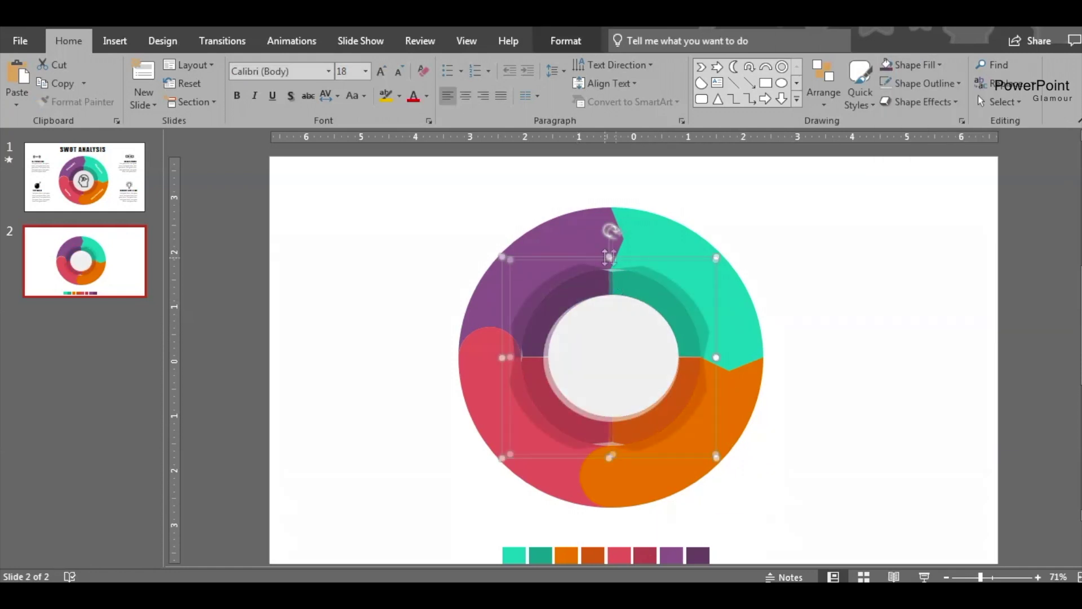
Adjust the inner ring's height to fit inside the outer arcs, and delete the row of eight colour swatches
left_click_drag(609, 260, 612, 262)
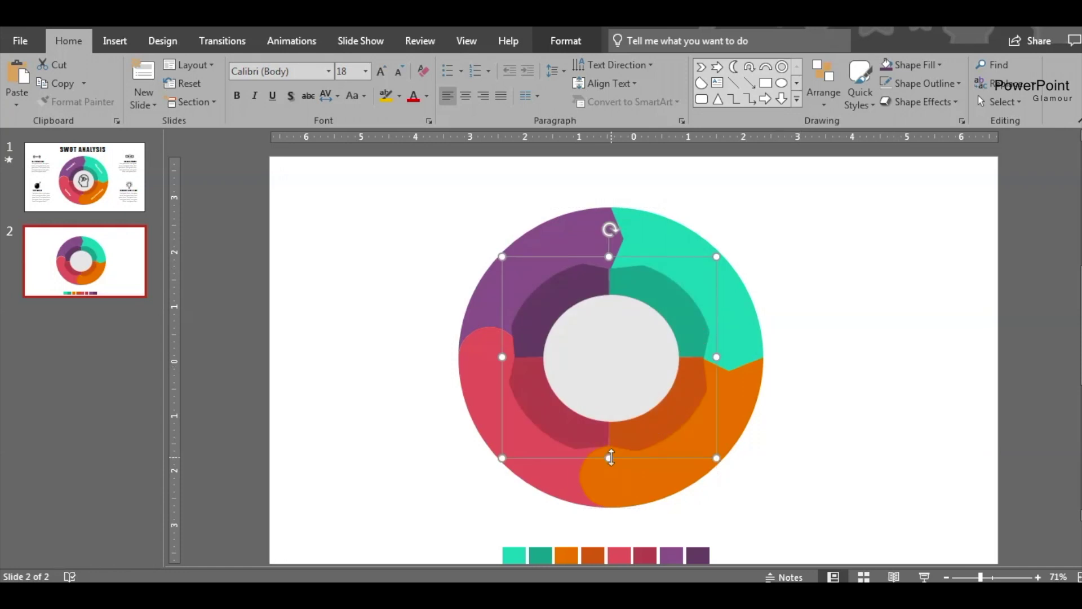
left_click_drag(611, 458, 610, 453)
left_click(870, 482)
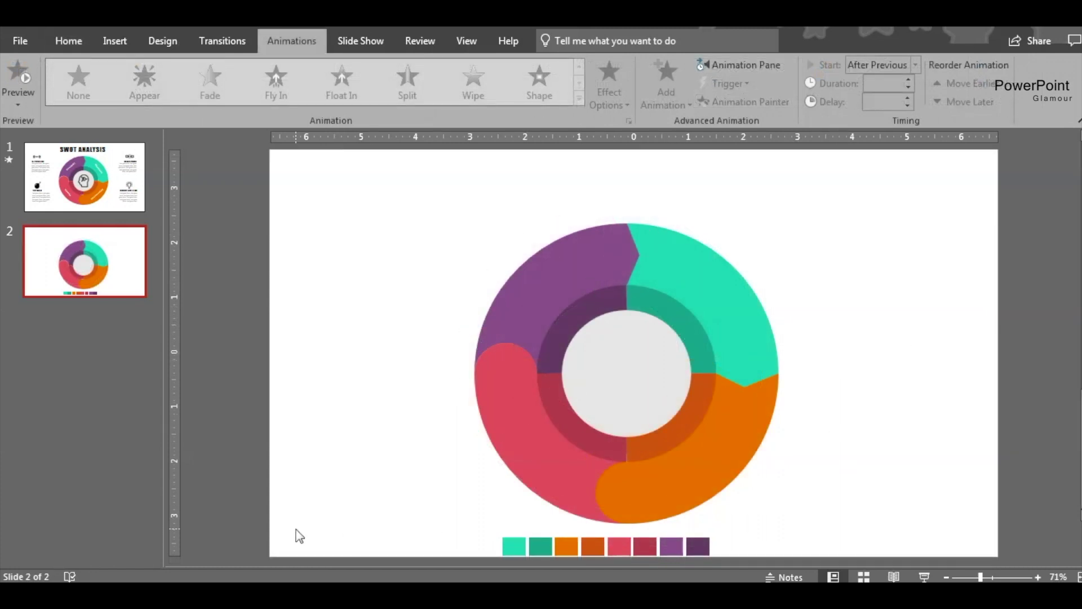
left_click_drag(321, 520, 901, 558)
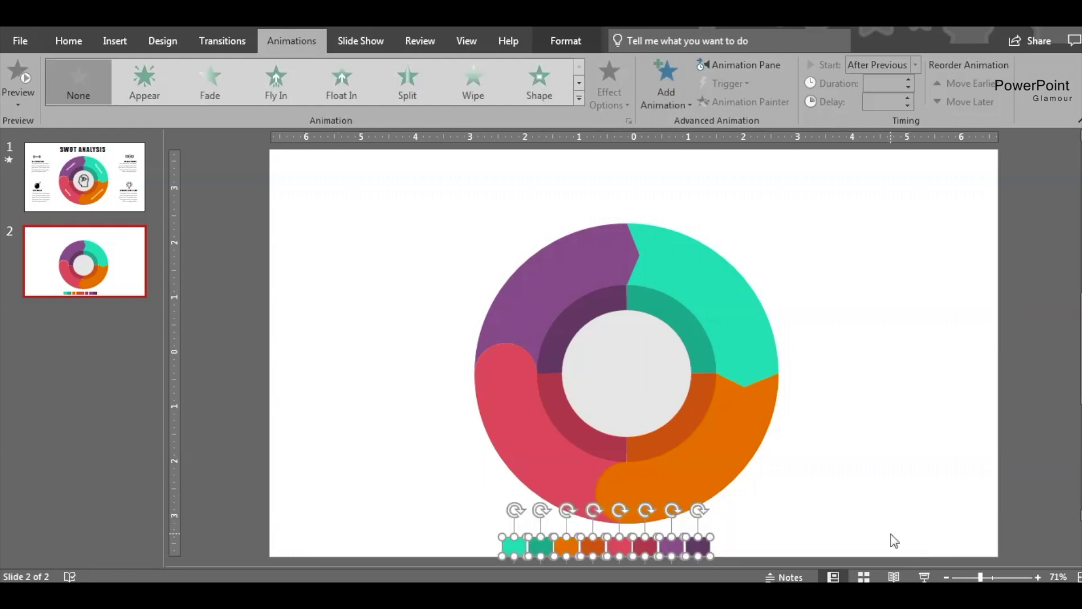
key("Delete")
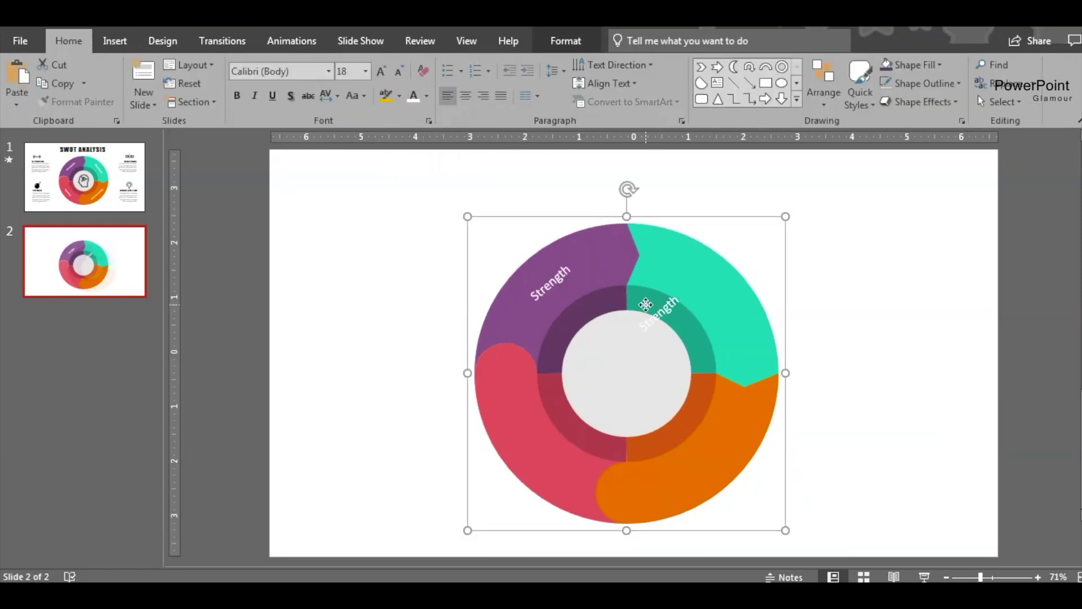
Label the other arcs Weakness, Opportunities and Threats using rotated copies of the Strength text
left_click_drag(665, 304, 719, 285)
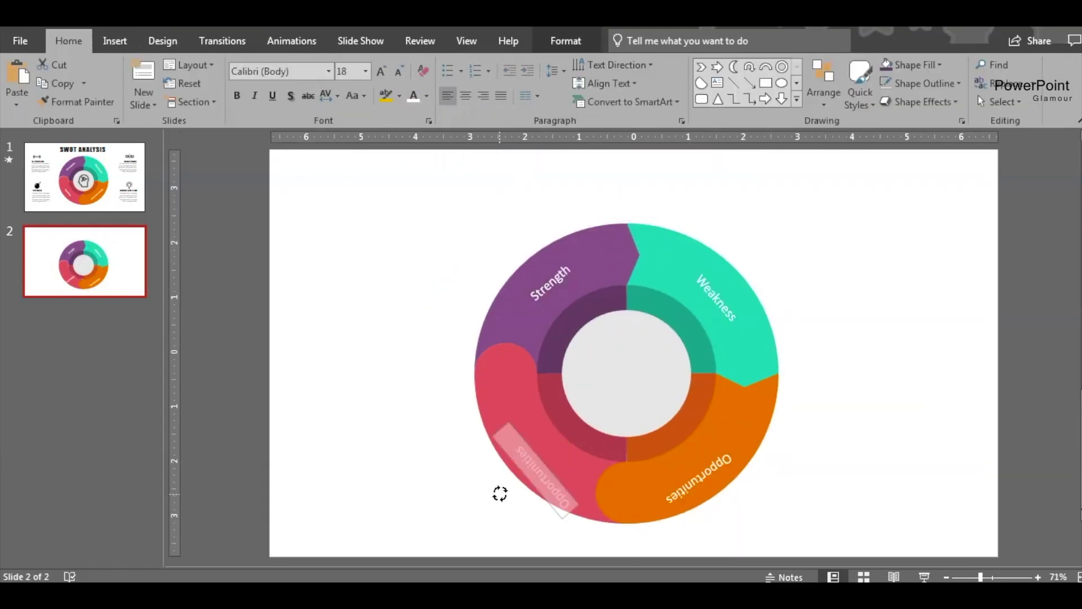
type("THr")
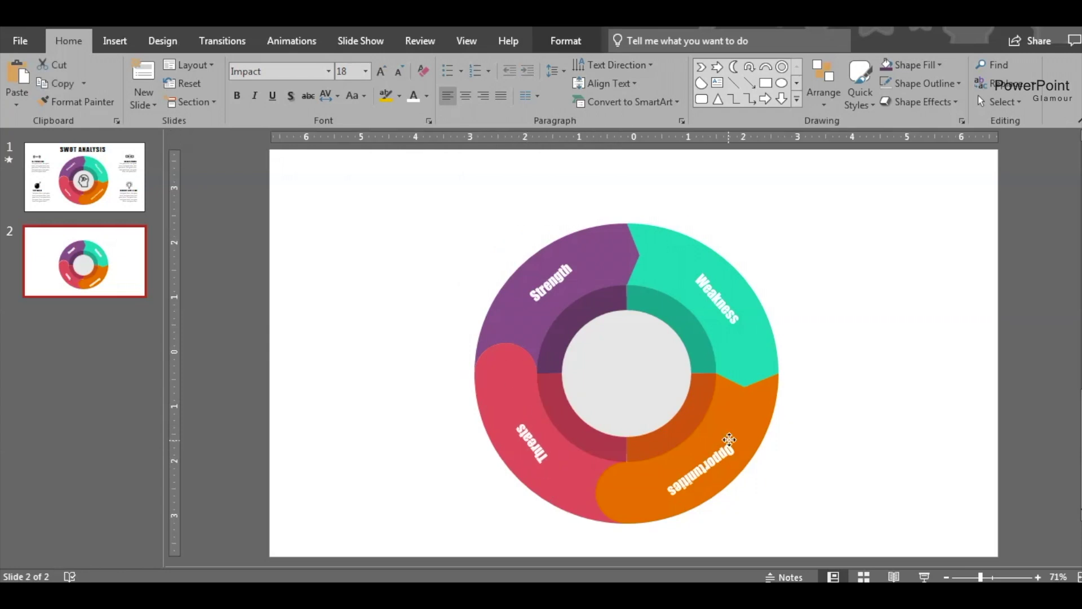
Add a text box beside the purple arc with the heading "Strenghts"
left_click(733, 100)
left_click_drag(334, 234, 423, 258)
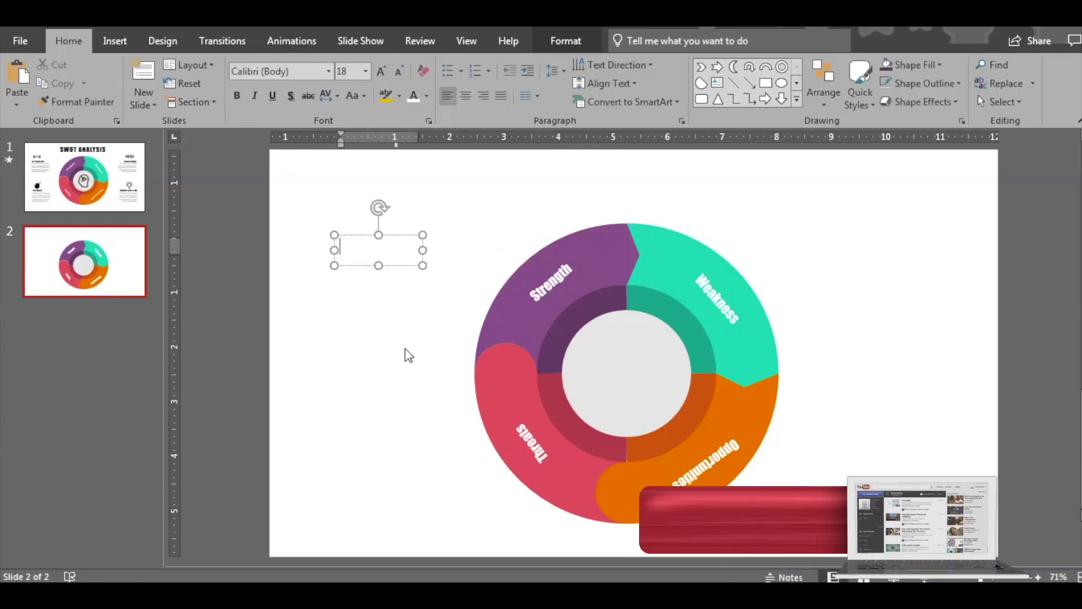
type("Strenghts")
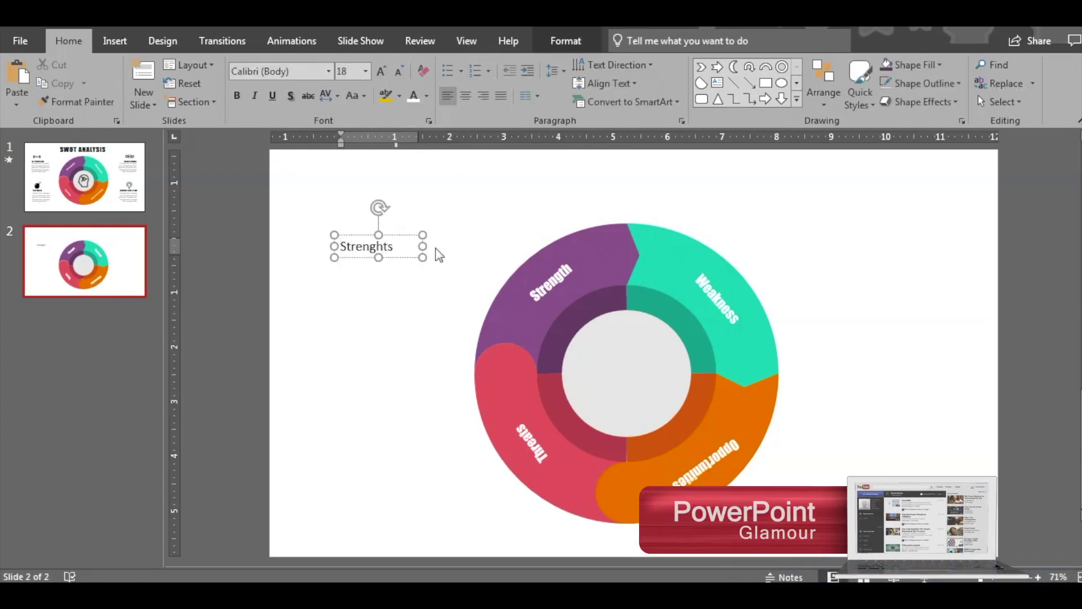
Add a text box below the Strenghts heading with the placeholder "Text goes here, text goes here,"
left_click(717, 83)
left_click_drag(325, 265, 434, 302)
type("tec")
key("BackSpace")
type("xt g")
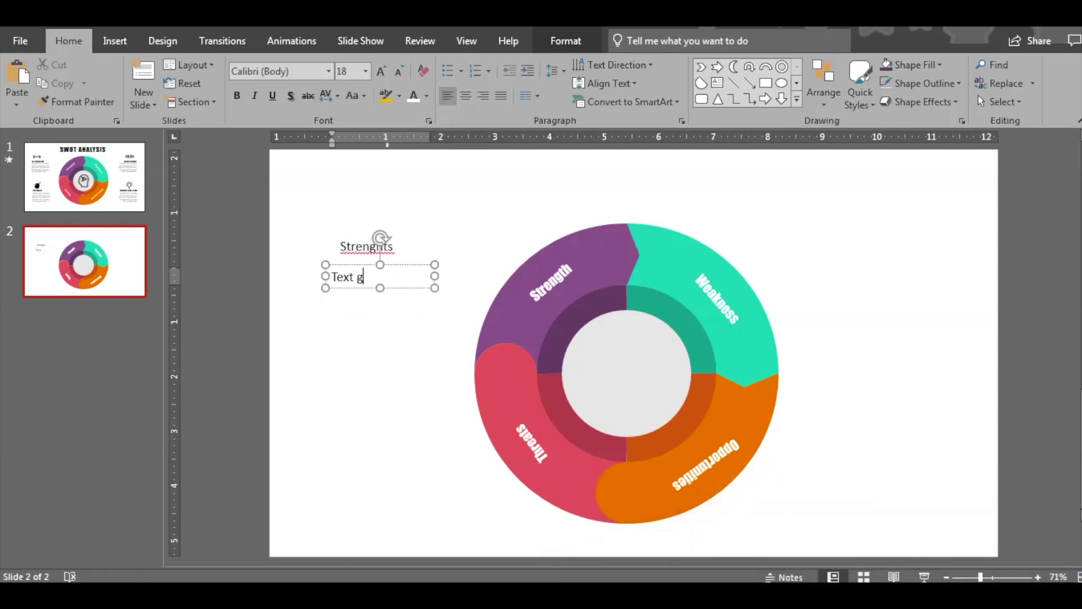
type("ies here, te")
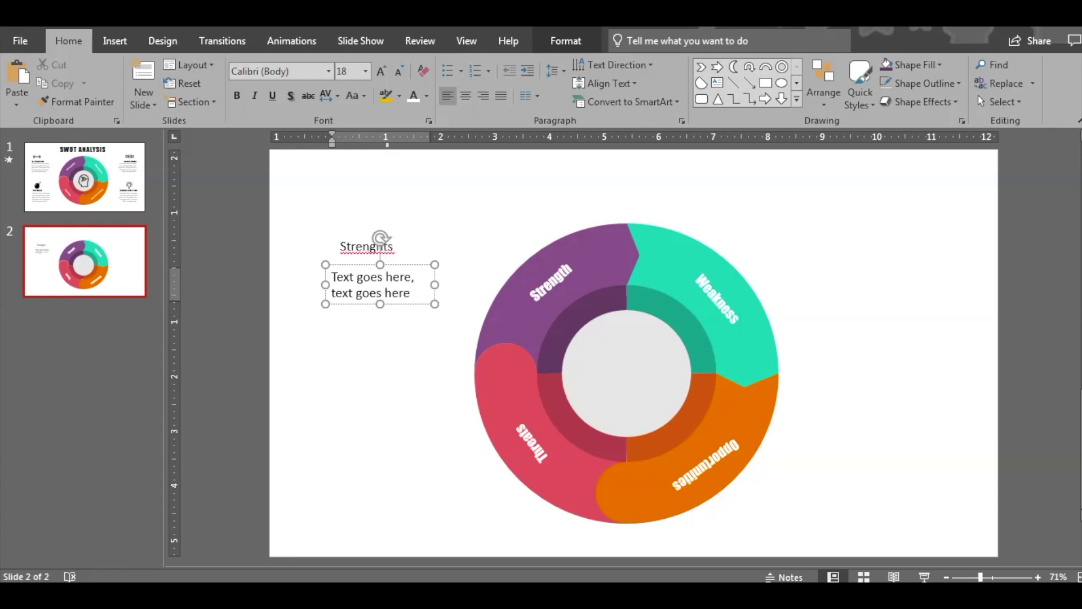
Select the placeholder text box together with the Strenghts heading above it
left_click(380, 452)
left_click(355, 277)
left_click(394, 265)
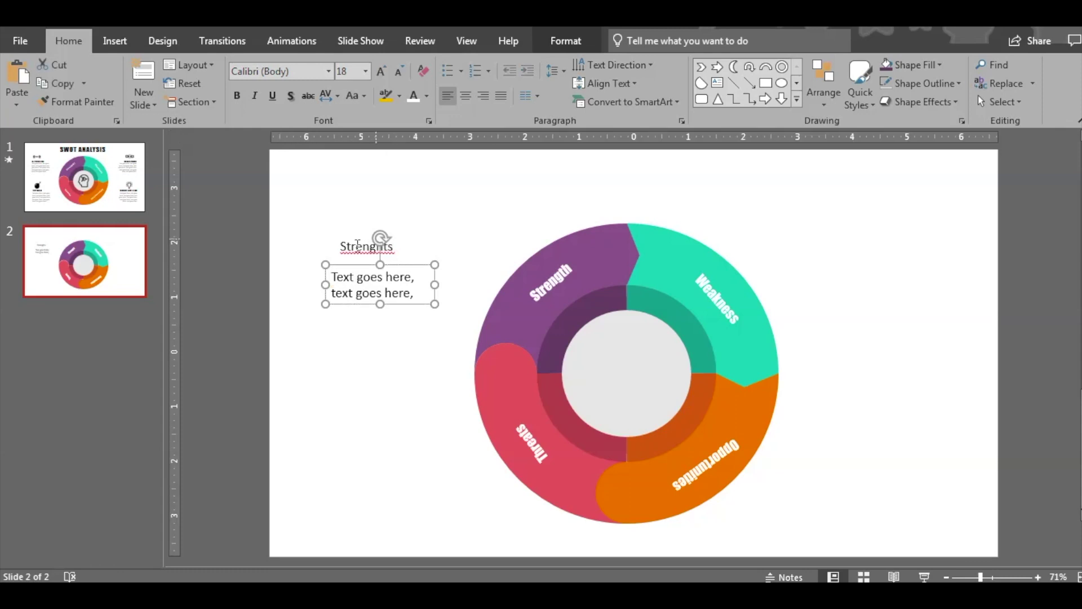
left_click(357, 246, "shift")
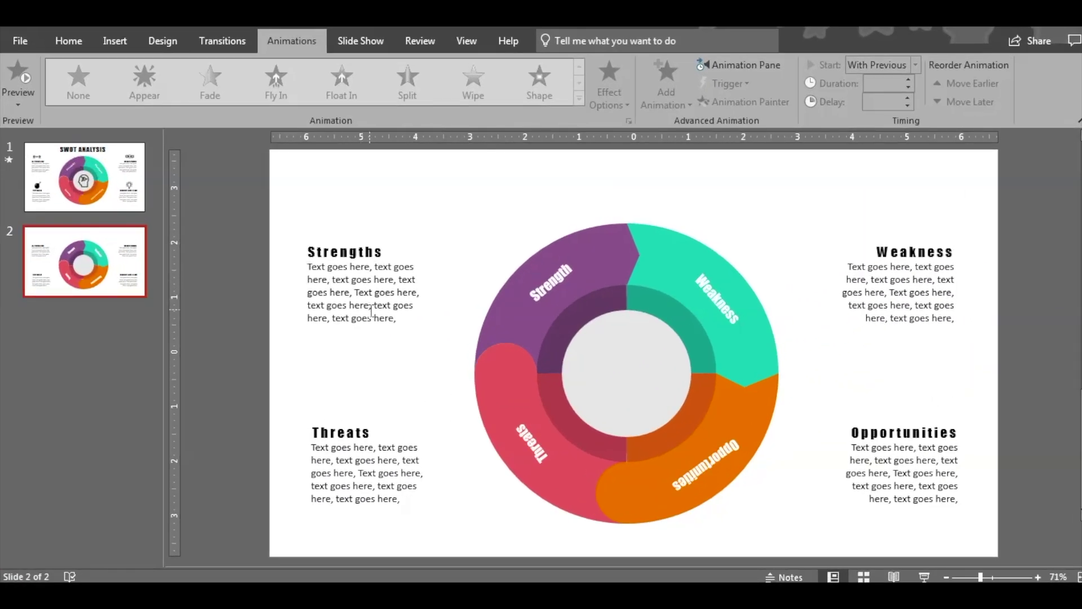
key("Page_Up")
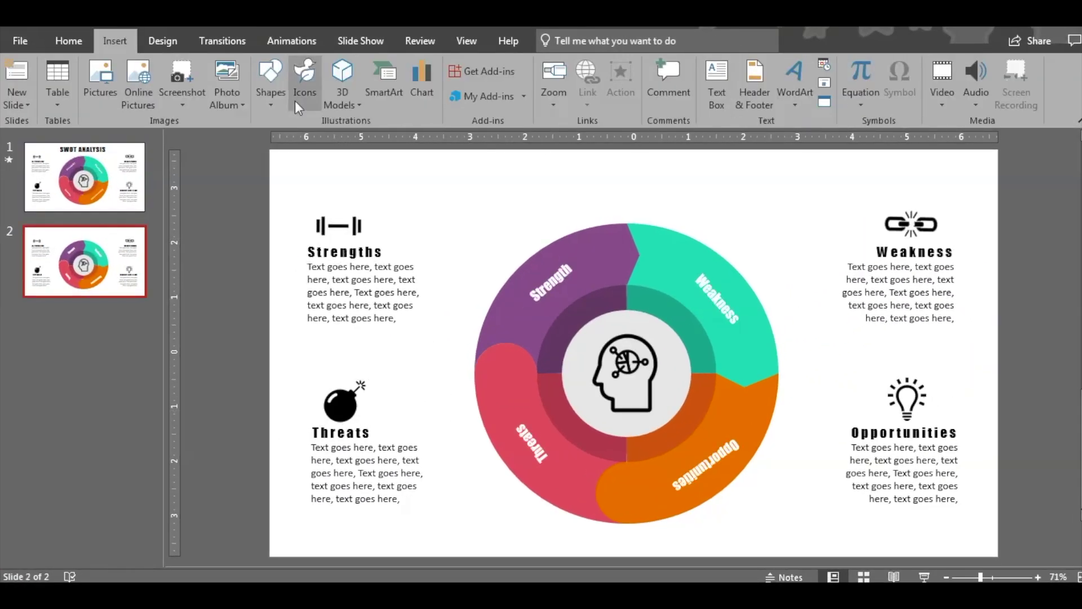
Add a title text box above the circle reading "SWOT ANALYSIS"
left_click(716, 84)
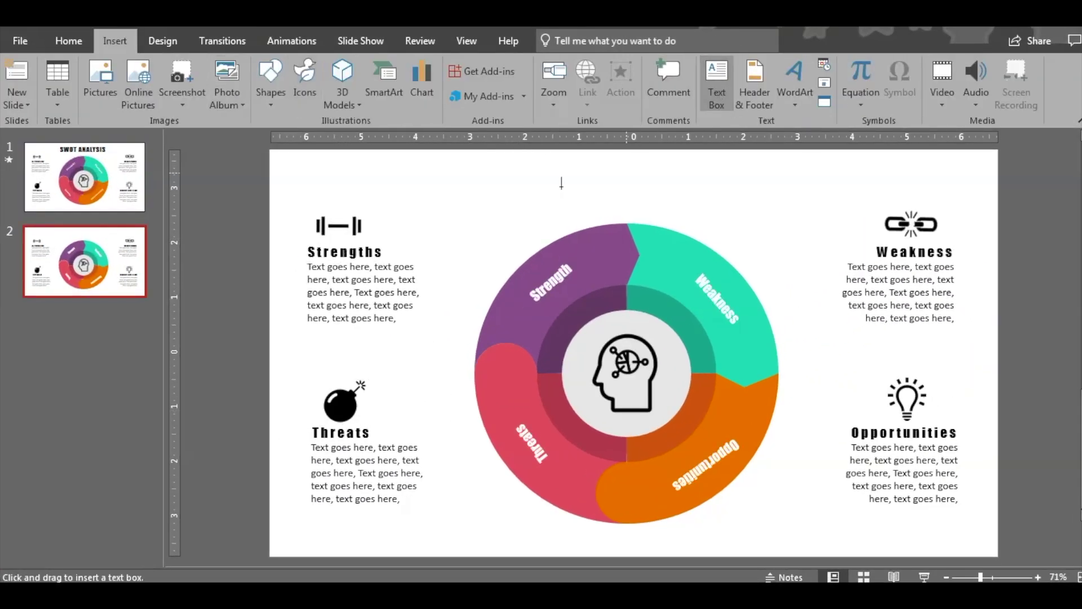
left_click_drag(501, 164, 724, 246)
type("SWOT ANALYSIS")
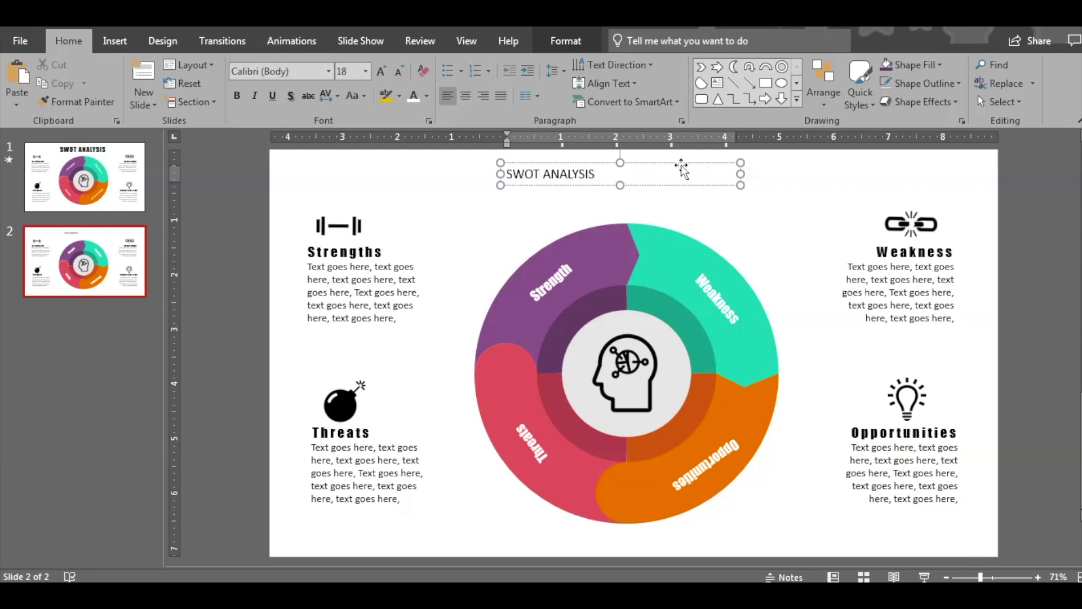
Format the SWOT ANALYSIS title in Impact at 36 pt with wider character spacing
left_click(680, 165)
left_click(328, 71)
left_click(259, 169)
left_click(330, 96)
left_click(348, 175)
left_click(381, 70)
left_click(381, 70)
left_click(380, 70)
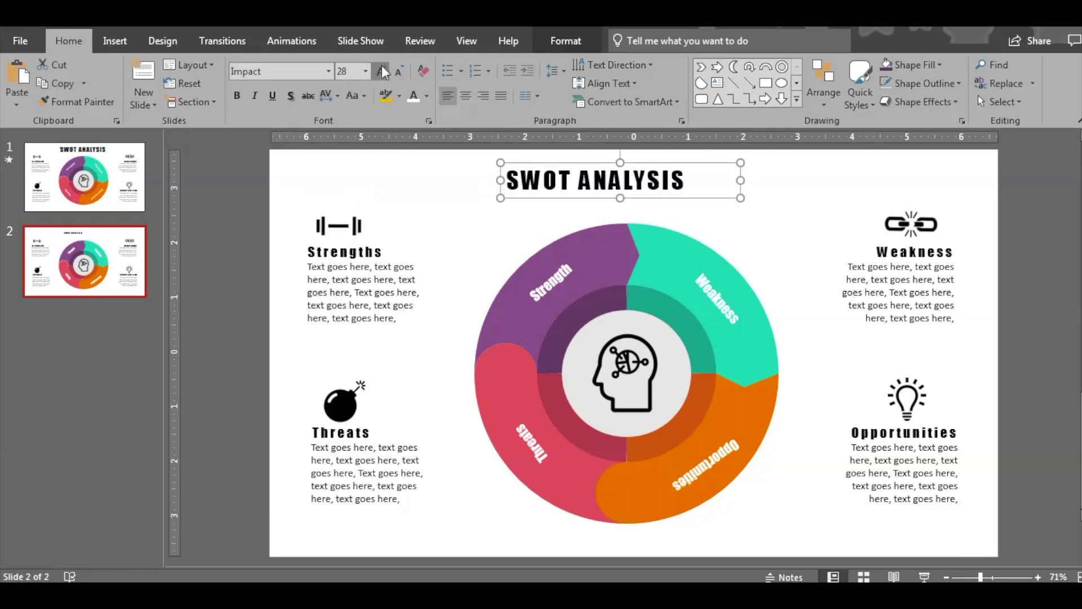
left_click(381, 71)
left_click(381, 71)
left_click(515, 226)
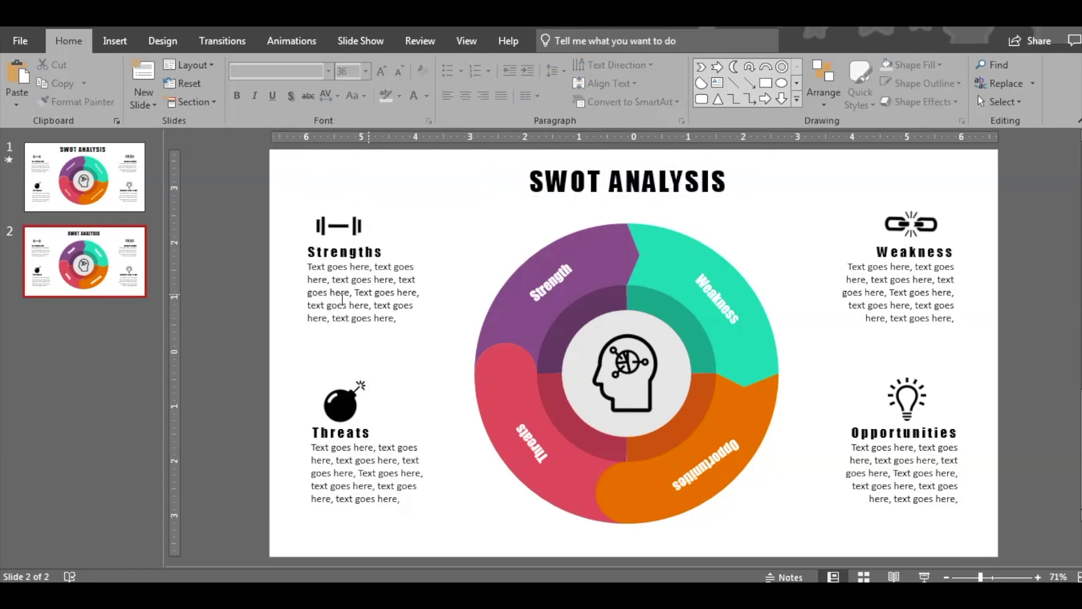
Go to the first slide to view its version of the SWOT infographic
key("Page_Up")
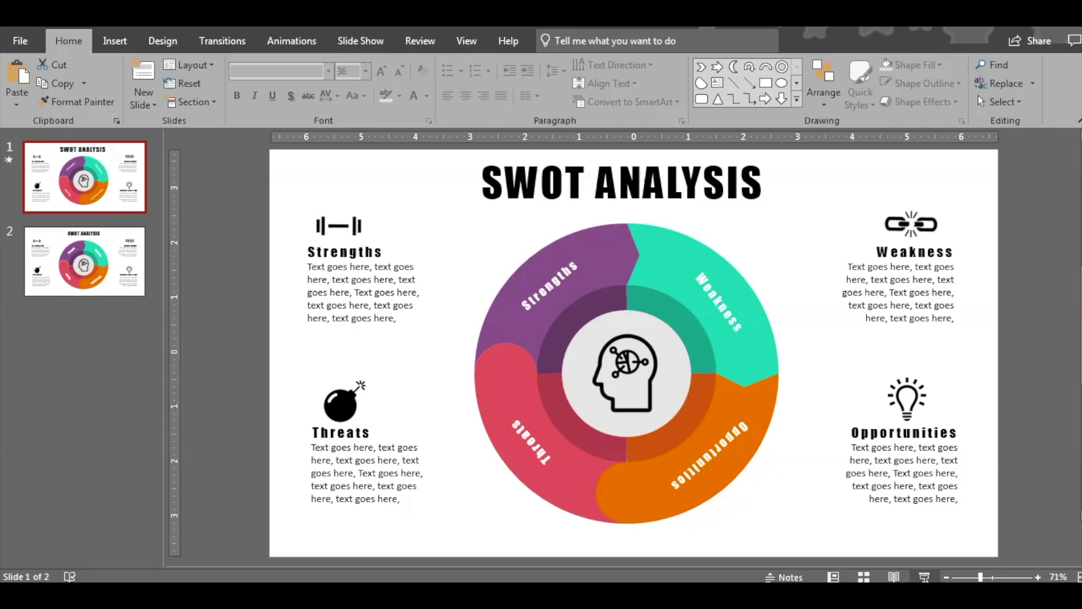